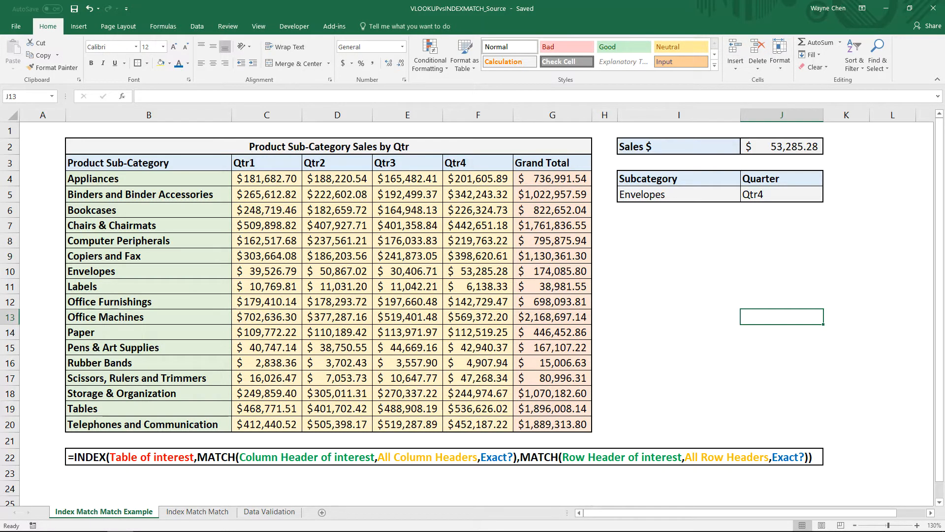
# Step: Examine the sales table, tracing the Envelopes row and the Qtr2 column to their shared cell, and the Sales $ lookup formula in J2
pyautogui.click(769, 291)
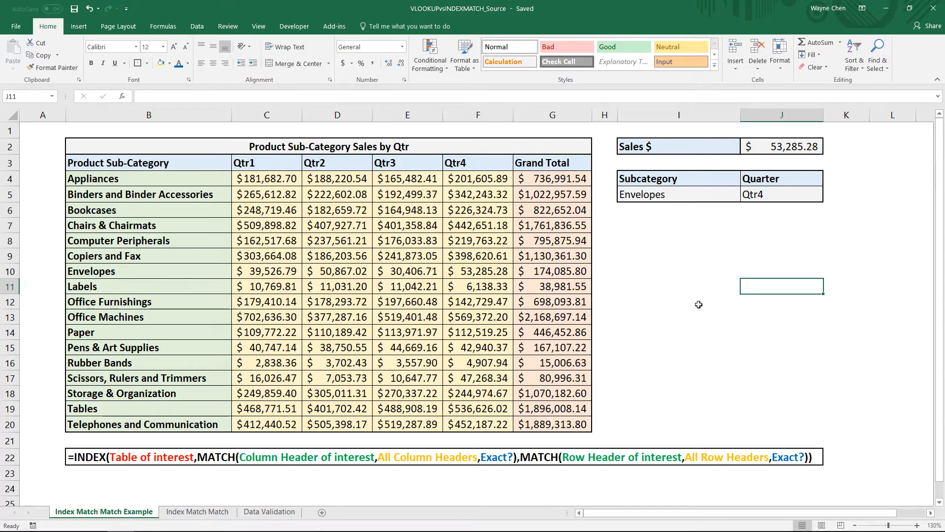
pyautogui.click(632, 314)
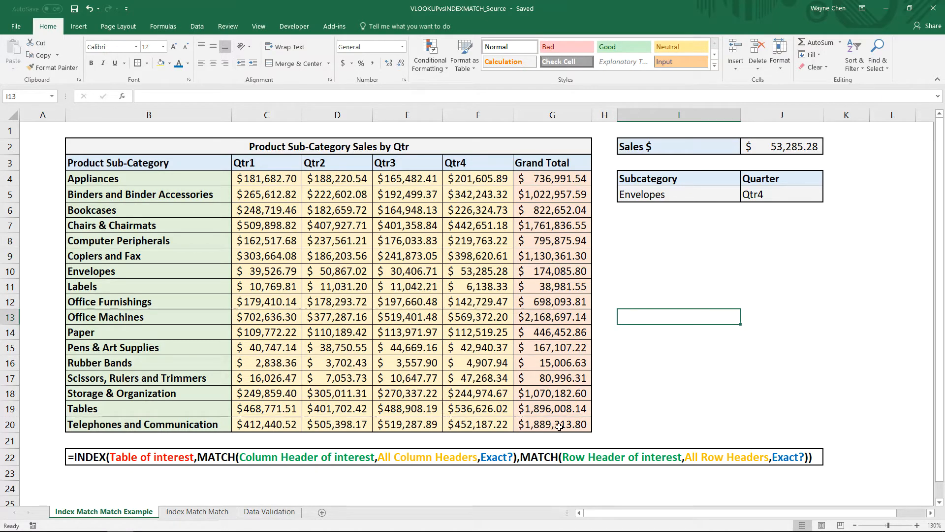
pyautogui.moveTo(560, 425); pyautogui.dragTo(250, 174)
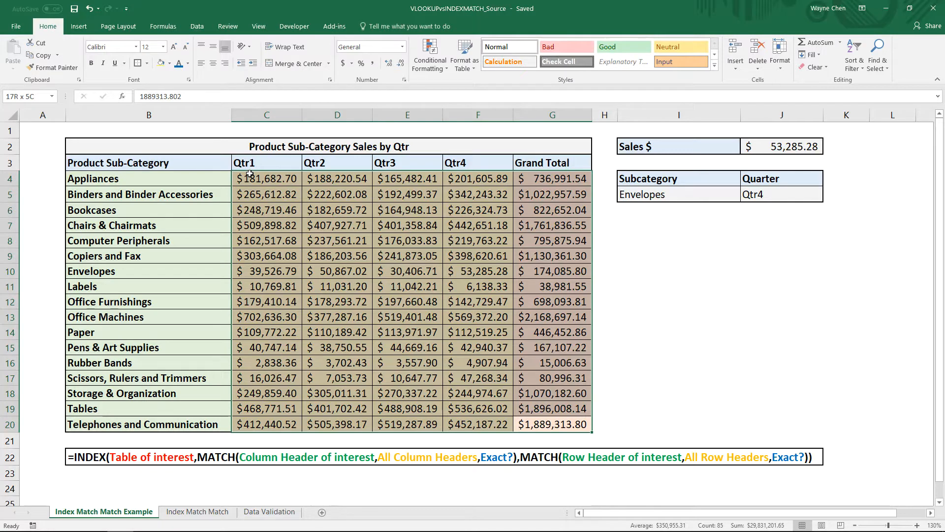
pyautogui.moveTo(250, 173); pyautogui.dragTo(258, 175)
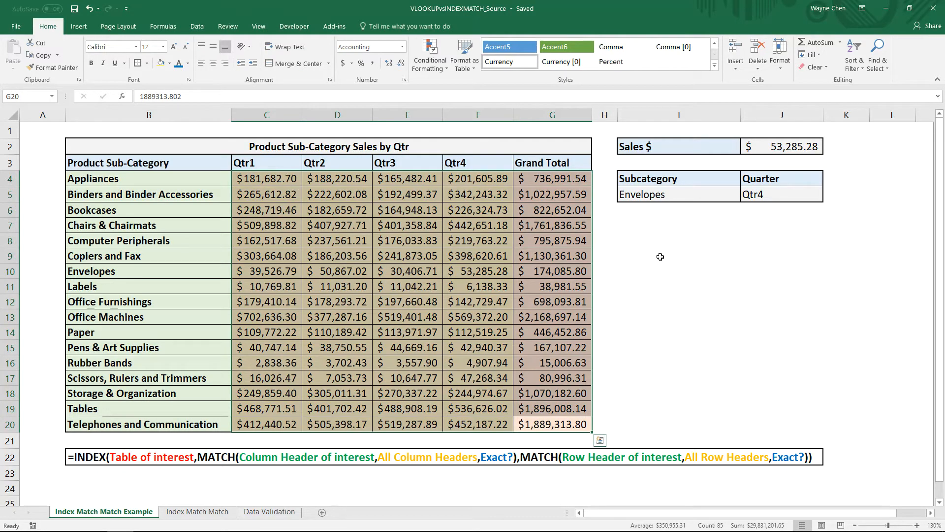
pyautogui.click(674, 252)
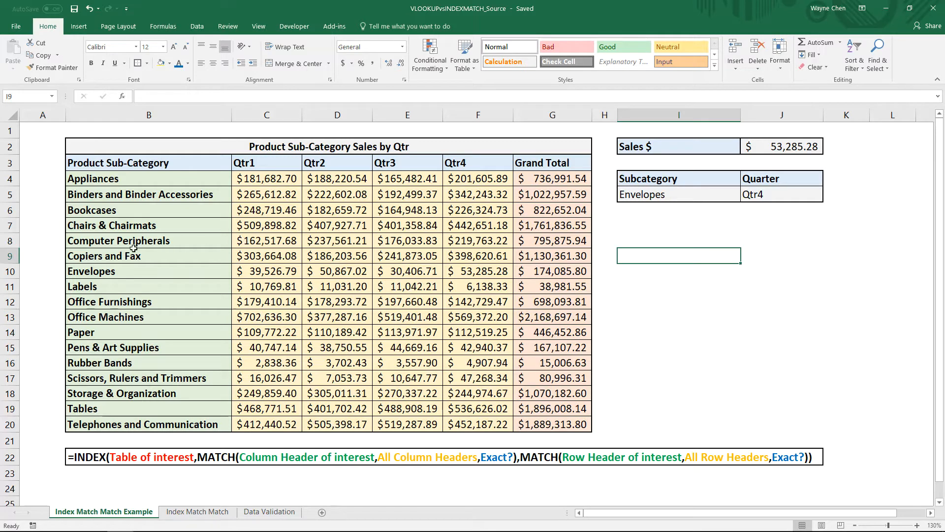
pyautogui.click(81, 275)
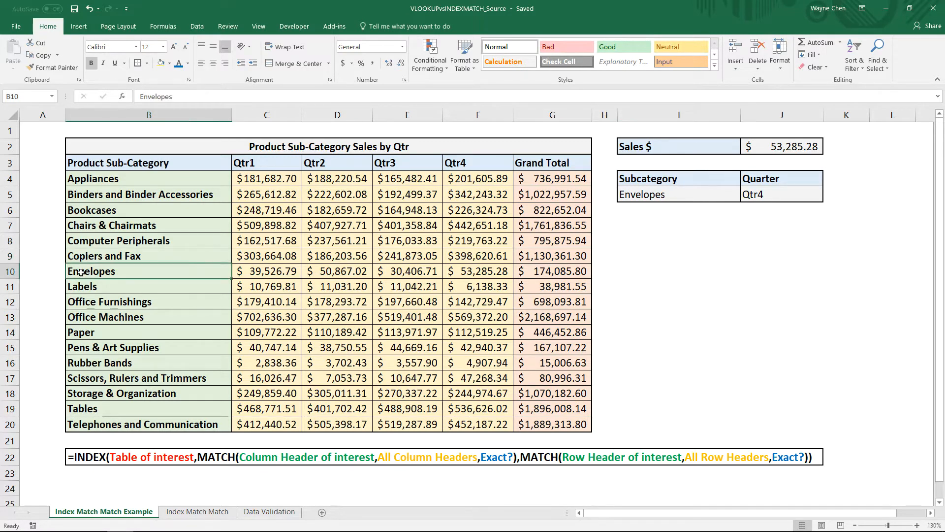
pyautogui.click(7, 272)
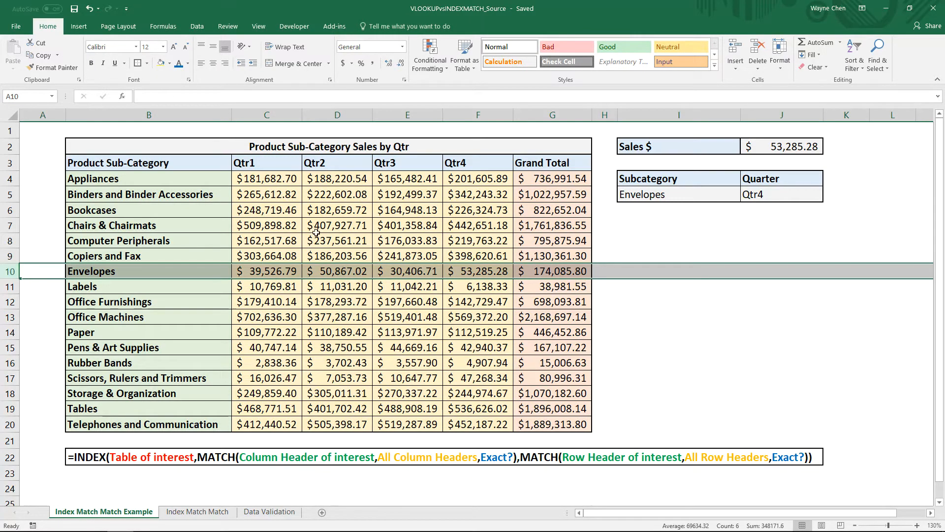
pyautogui.click(341, 115)
pyautogui.click(335, 272)
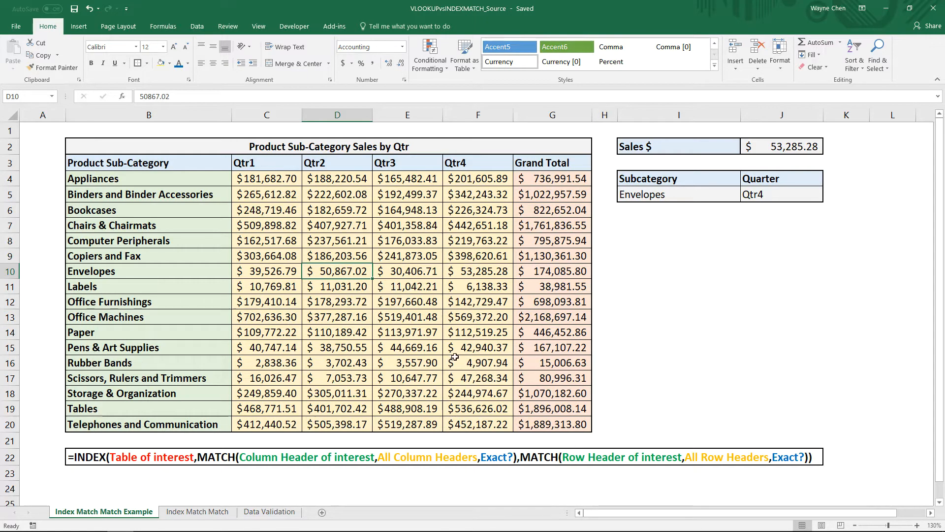
pyautogui.click(677, 196)
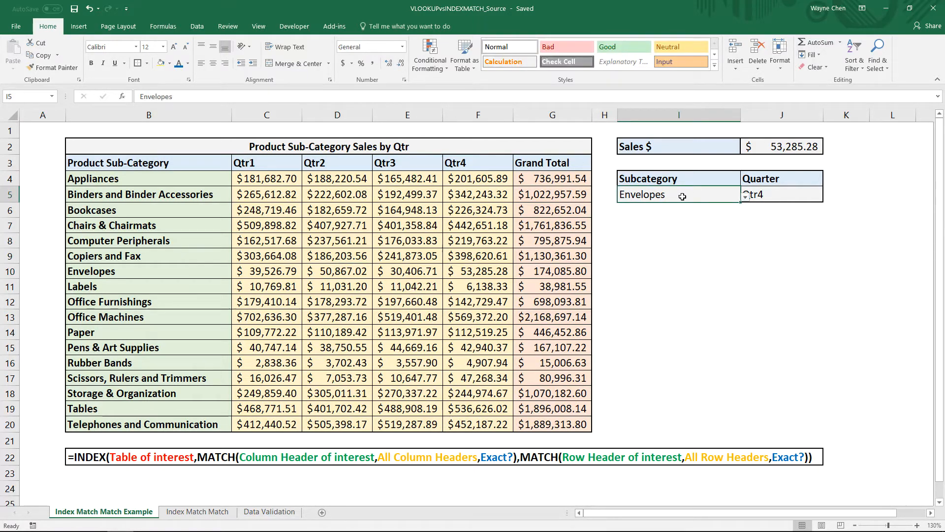
pyautogui.click(773, 147)
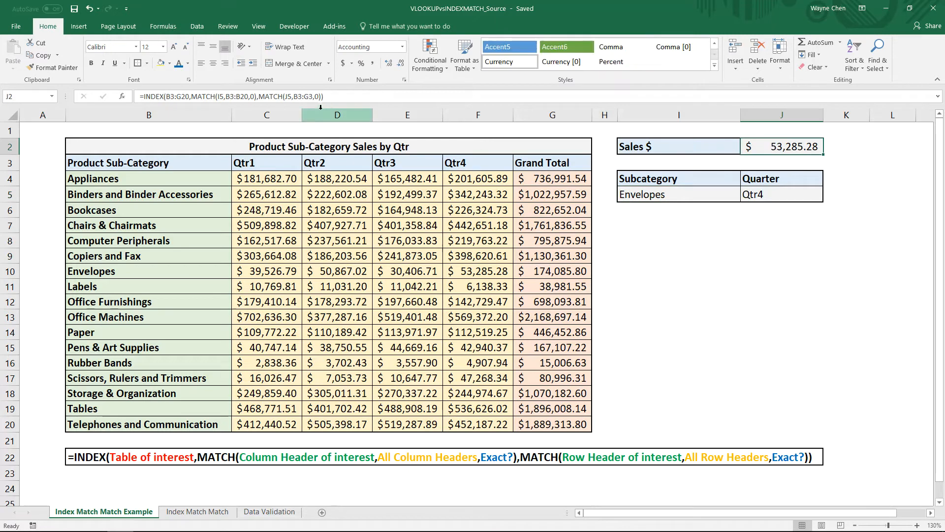
# Step: Set the lookup criteria to subcategory Envelopes in I5 and quarter Qtr2 in J5
pyautogui.click(678, 193)
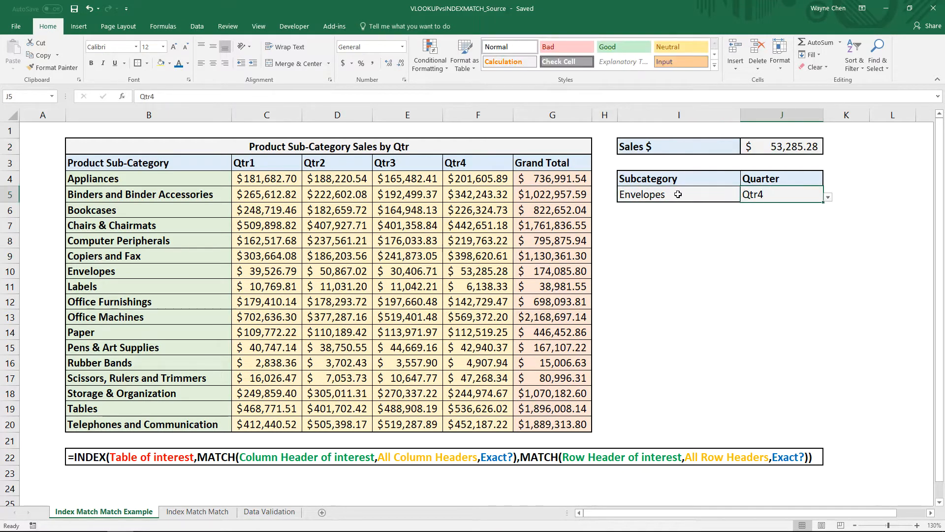
pyautogui.click(746, 196)
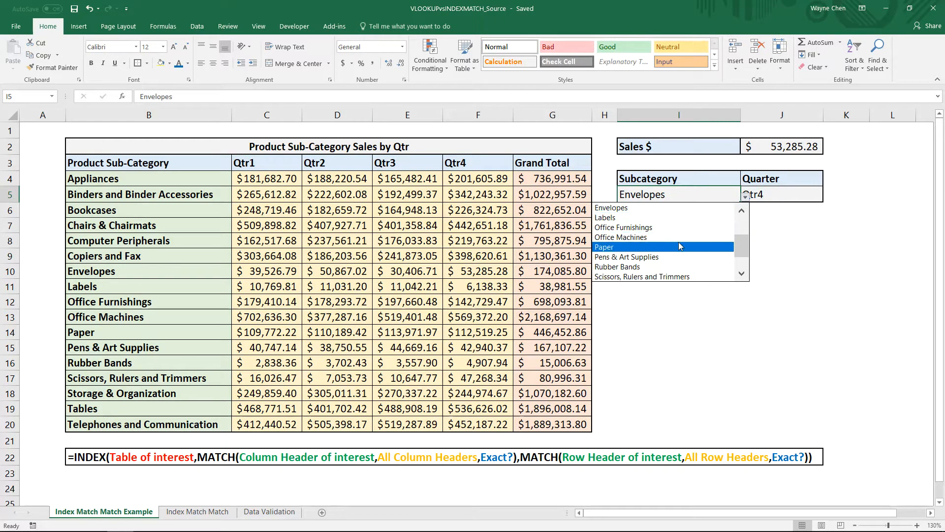
pyautogui.press('Down')
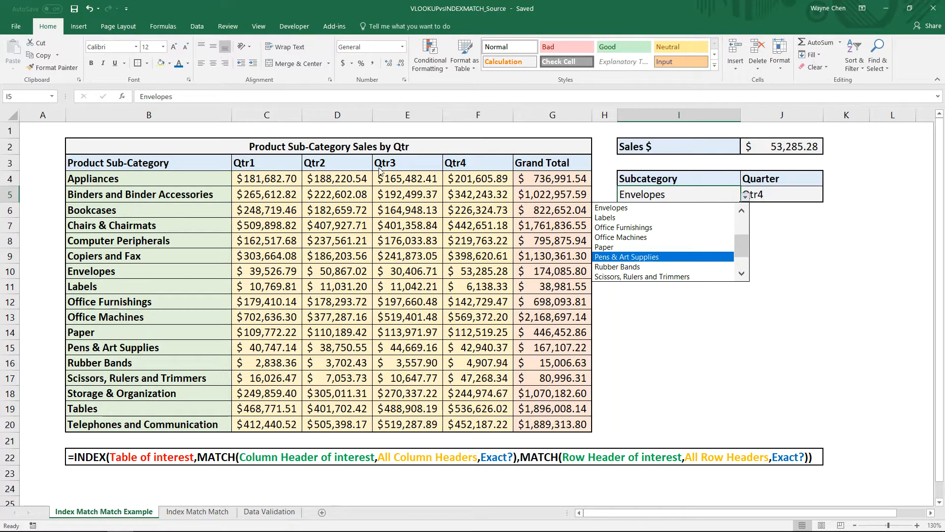
pyautogui.click(647, 207)
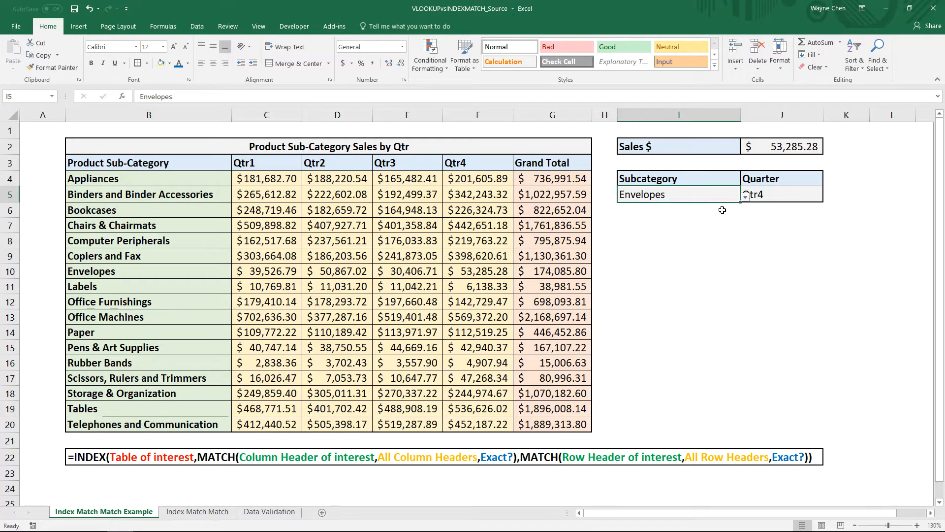
pyautogui.click(780, 195)
pyautogui.click(828, 197)
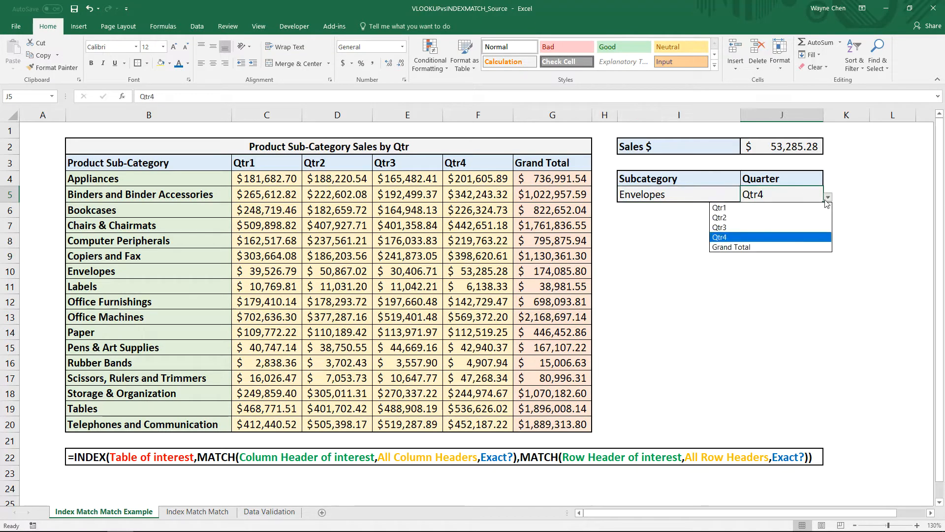
pyautogui.click(758, 220)
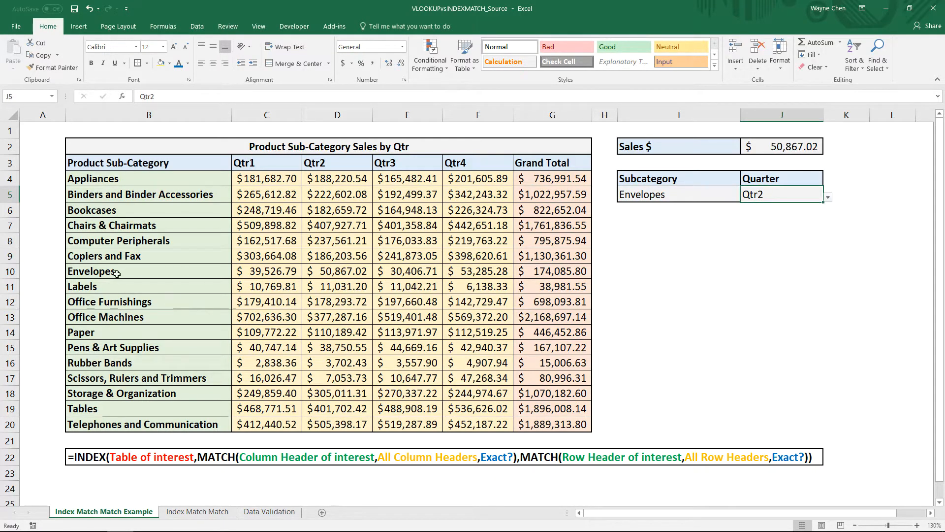
# Step: Compare the Envelopes Qtr2 amount in the table with the Sales $ lookup result in J2
pyautogui.click(358, 276)
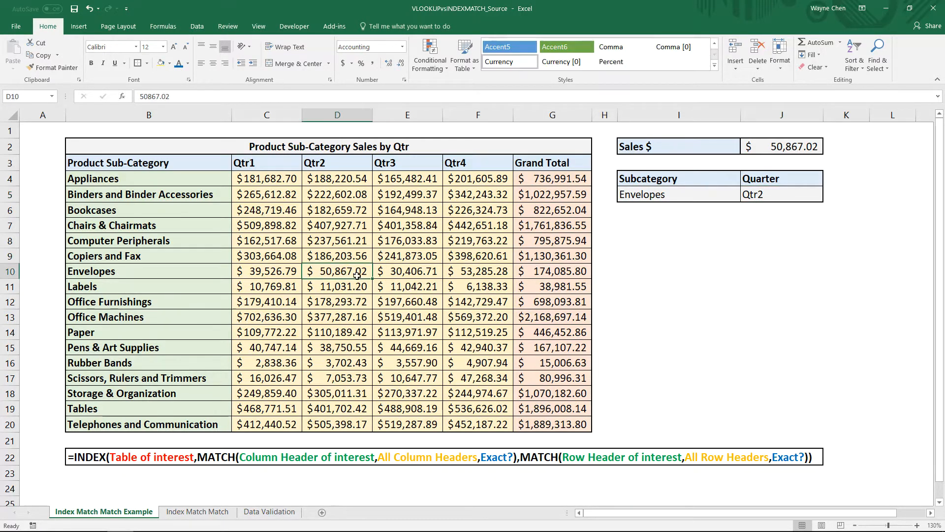
pyautogui.click(781, 146)
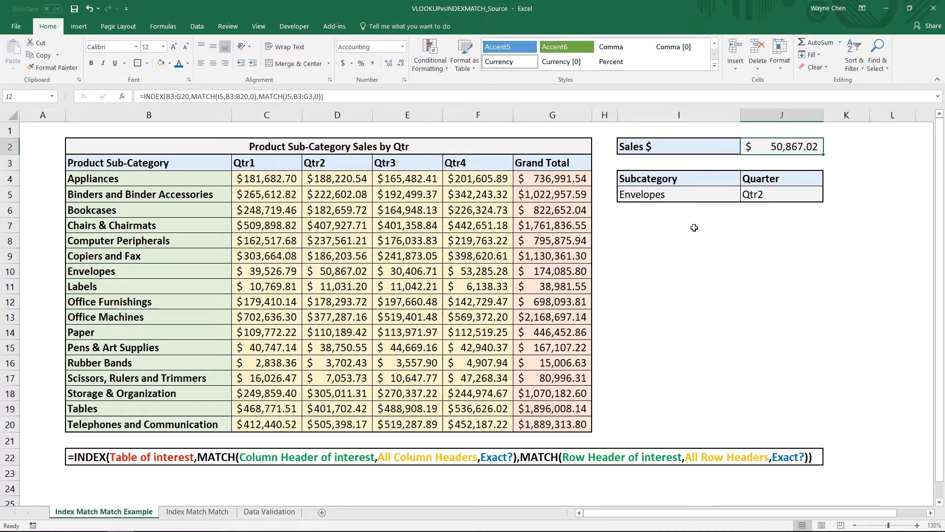
pyautogui.click(691, 255)
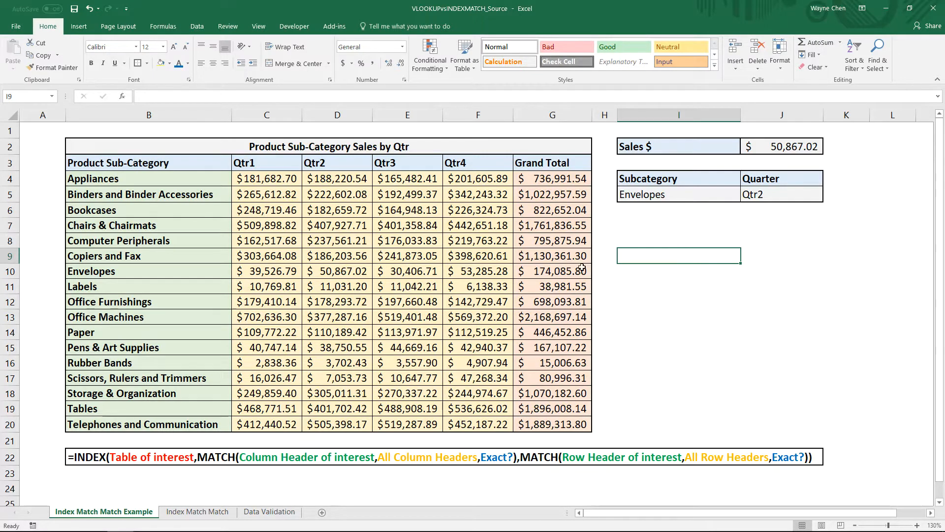
# Step: On the Index Match Match sheet, begin an INDEX formula in Sales $ cell J2 with B3:G20 as the array
pyautogui.click(188, 513)
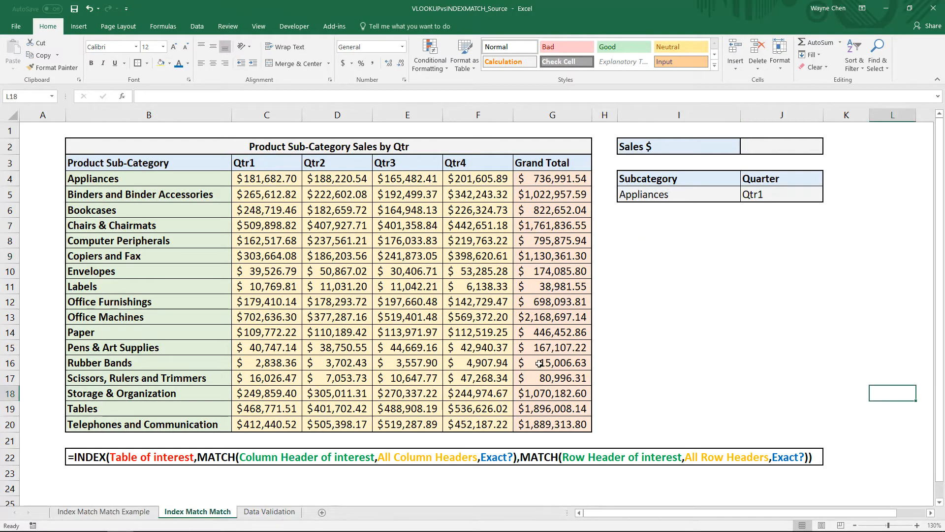
pyautogui.click(764, 147)
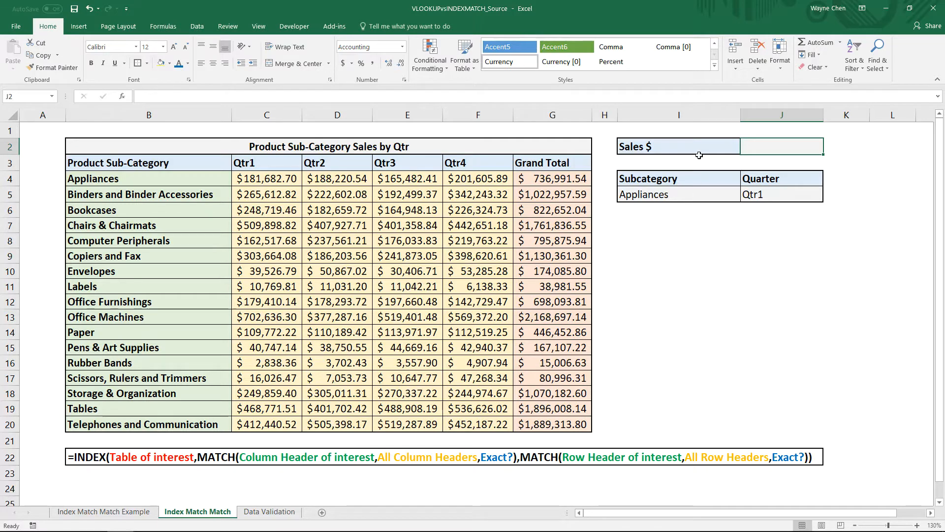
pyautogui.click(207, 97)
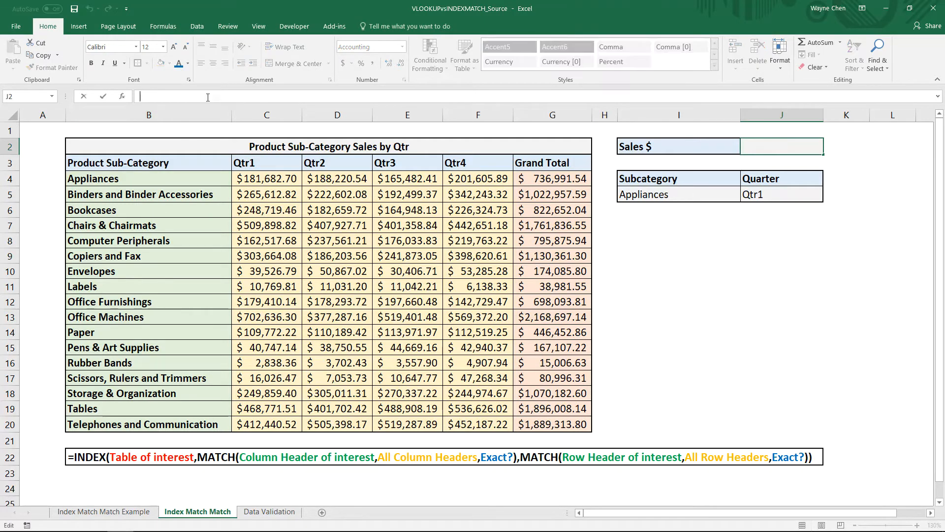
pyautogui.write('=INDEX(')
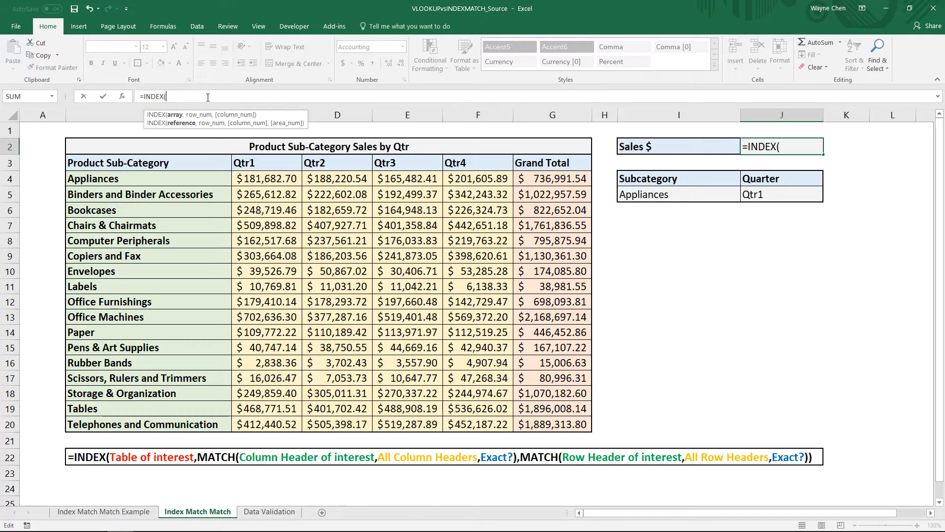
pyautogui.moveTo(97, 161); pyautogui.dragTo(533, 413)
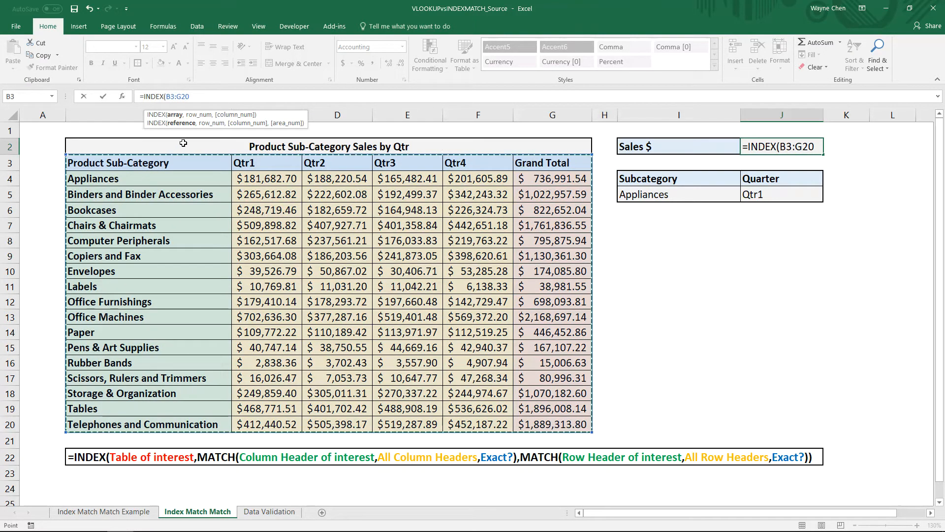
pyautogui.write(',')
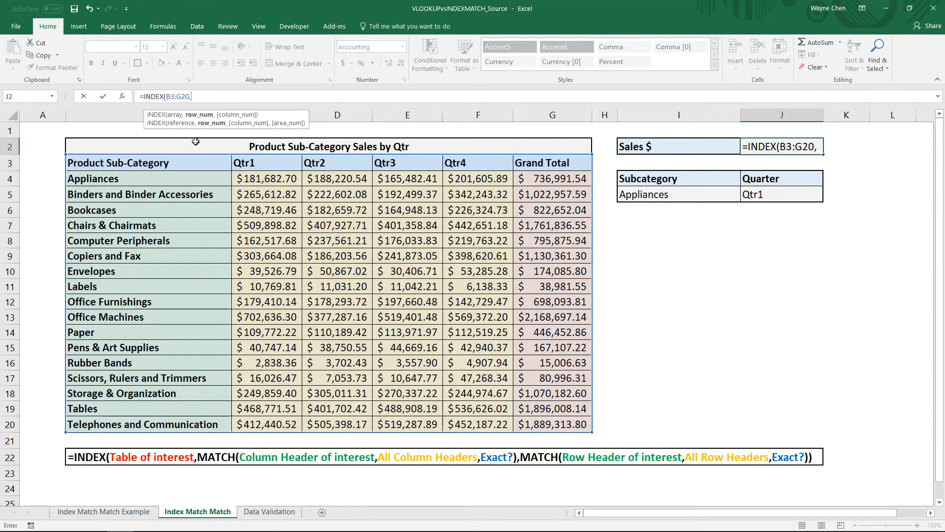
# Step: Add the row argument MATCH(I5,B3:B20,0) to the INDEX formula and begin a second MATCH for the column argument
pyautogui.write('MATCH(')
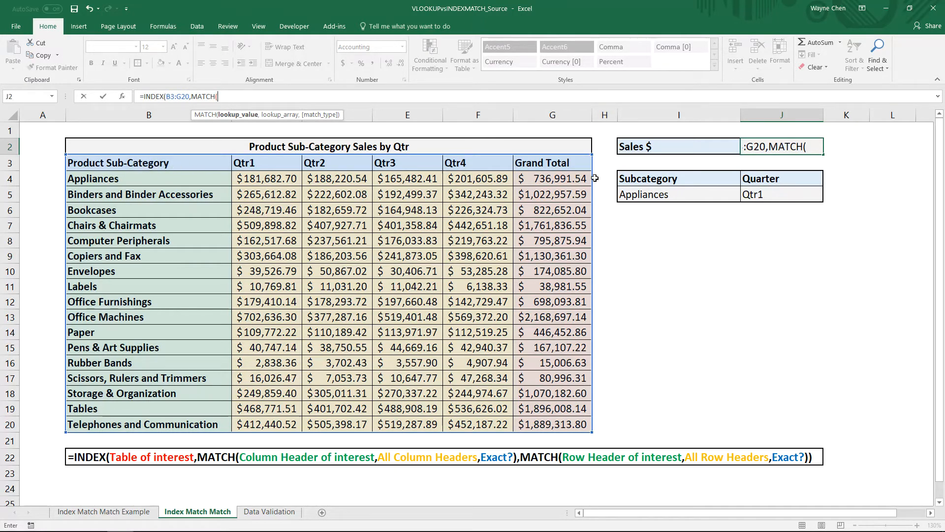
pyautogui.click(653, 196)
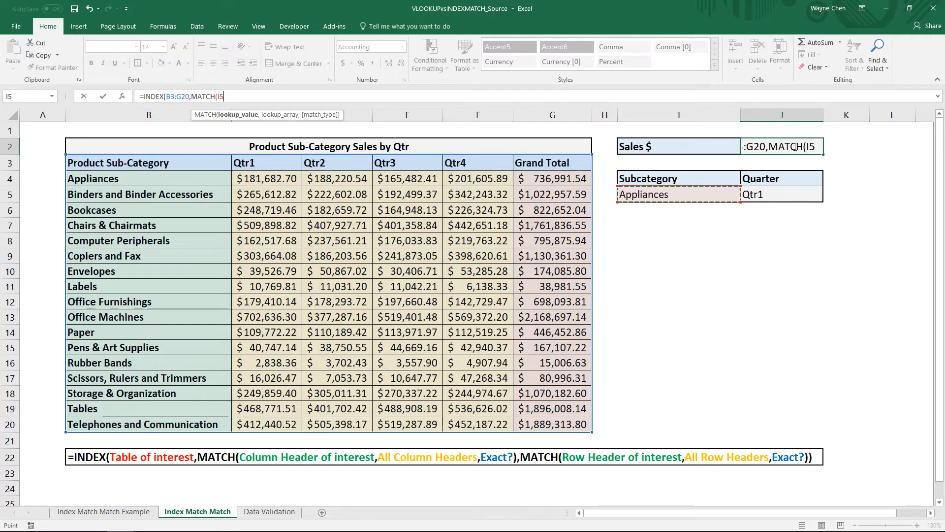
pyautogui.write(',')
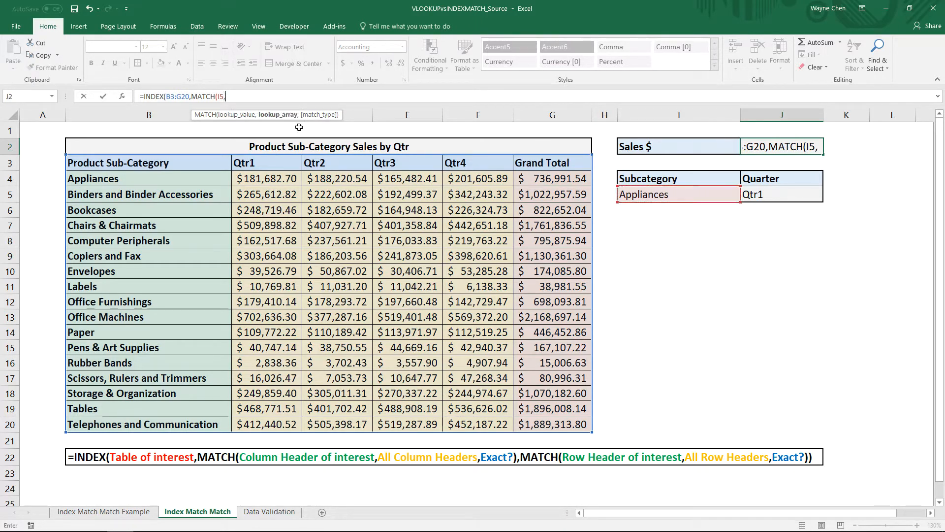
pyautogui.moveTo(130, 163); pyautogui.dragTo(128, 415)
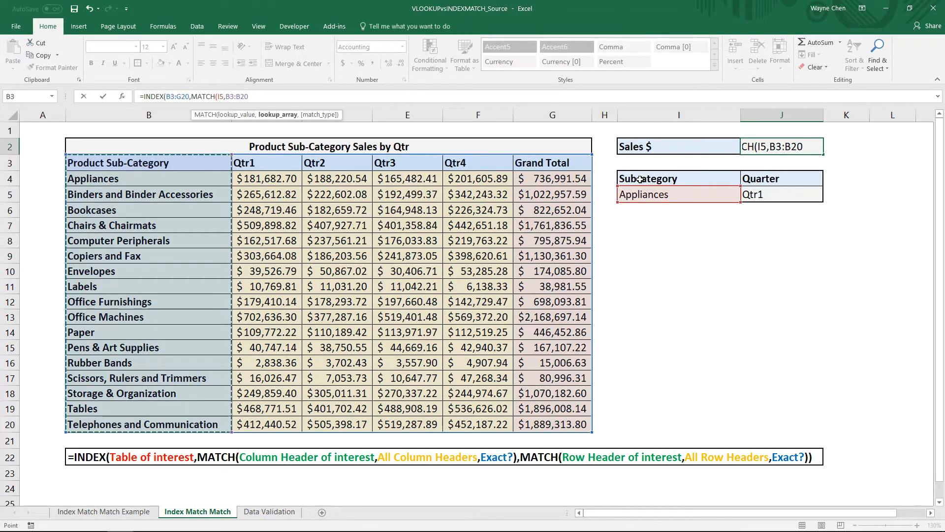
pyautogui.write(',')
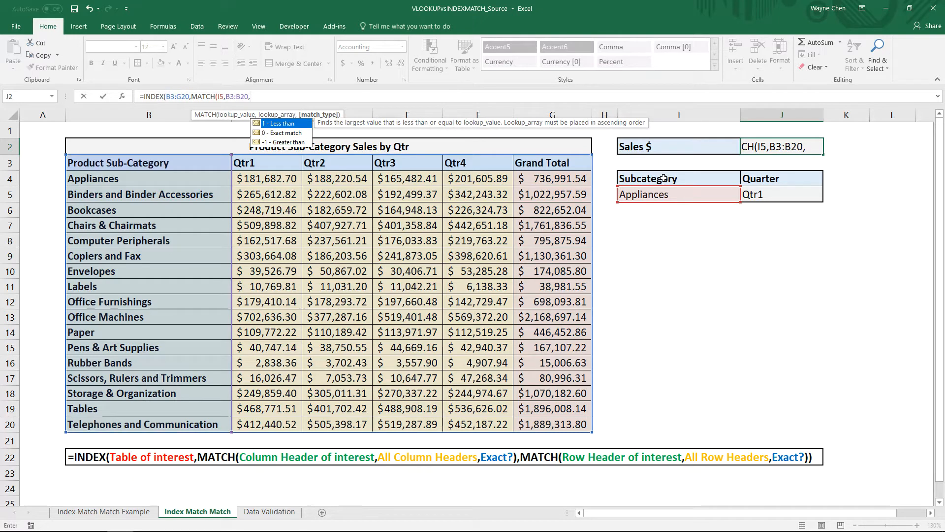
pyautogui.write('0),MATCH(')
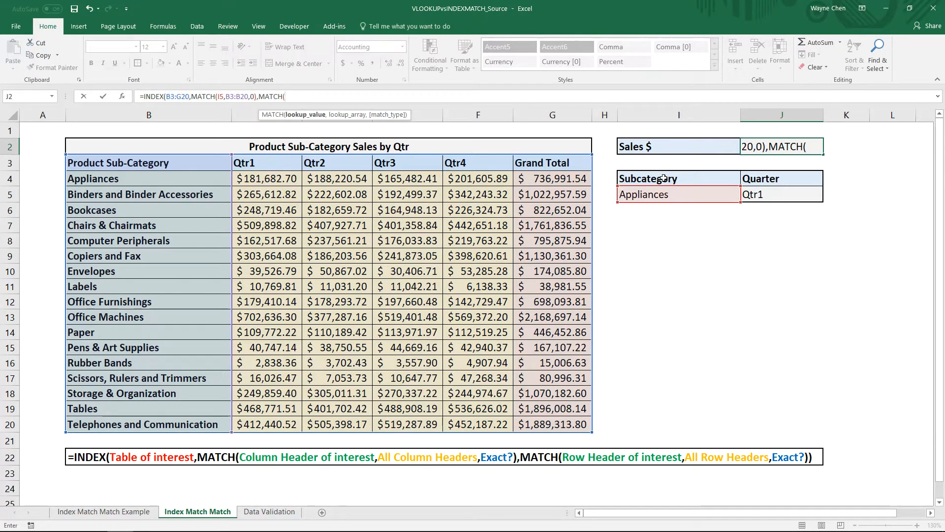
# Step: Complete the INDEX formula in J2 with the column argument MATCH(J5,B3:G3,0) and enter it
pyautogui.click(769, 197)
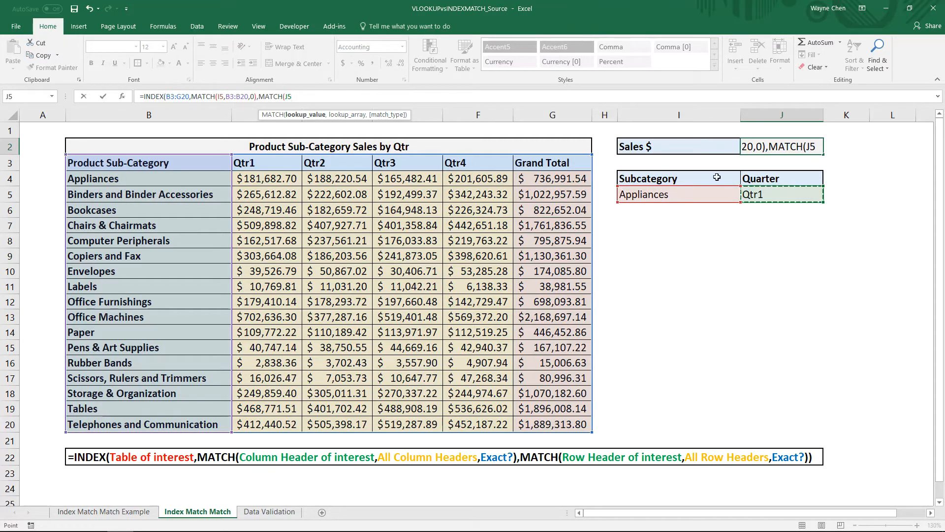
pyautogui.write(',')
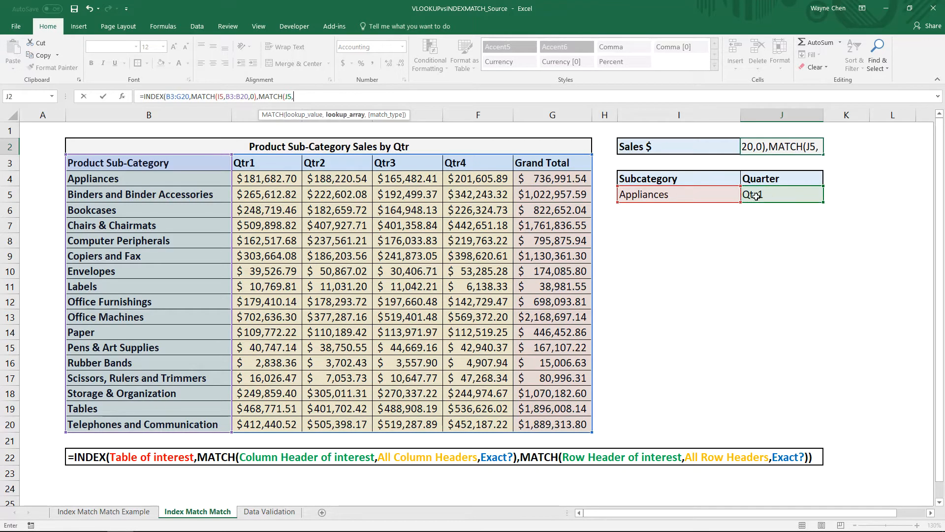
pyautogui.moveTo(127, 167); pyautogui.dragTo(553, 164)
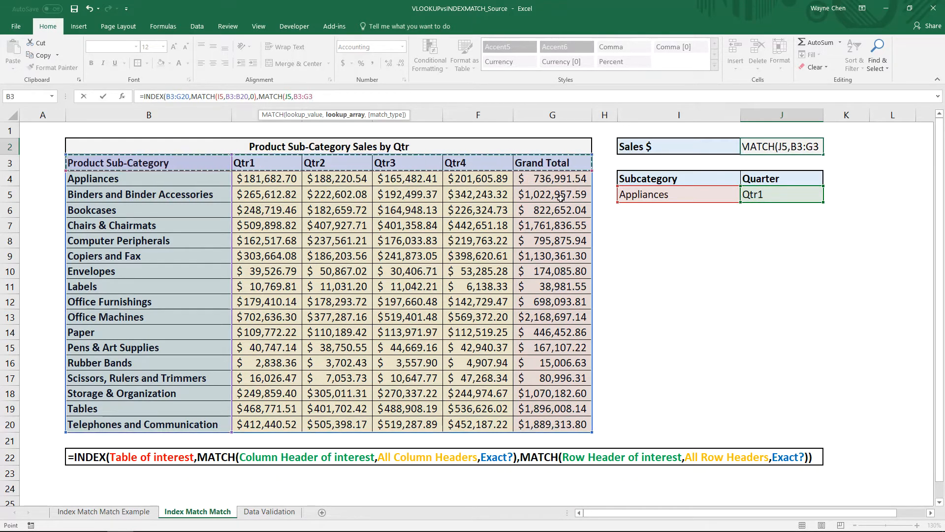
pyautogui.write(',0)')
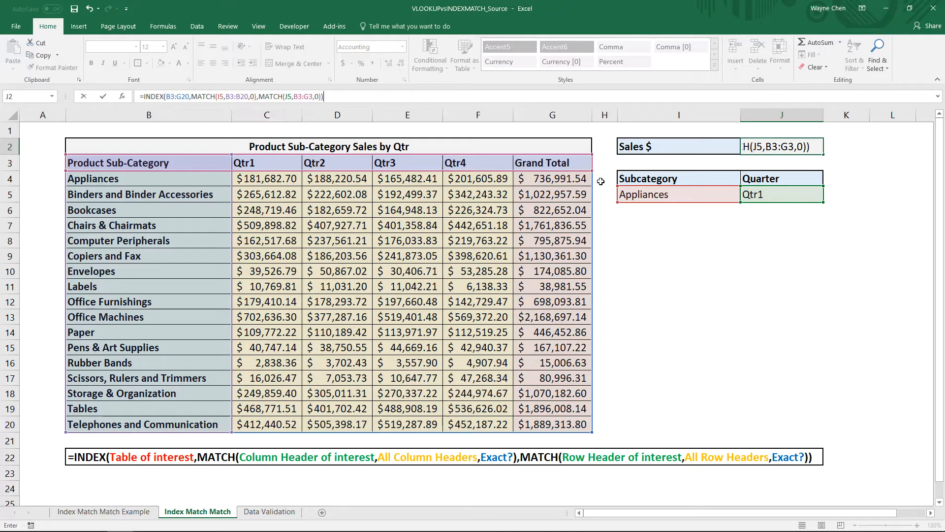
pyautogui.press('Return')
# Step: Check the Sales $ result in J2 against the criteria in I5 and J5 and the Appliances Qtr1 amount in the table
pyautogui.click(800, 150)
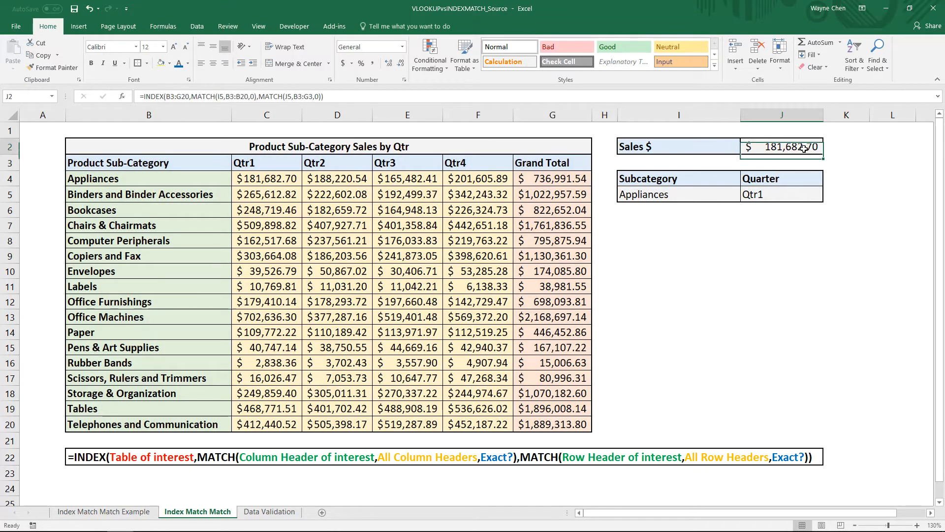
pyautogui.click(680, 194)
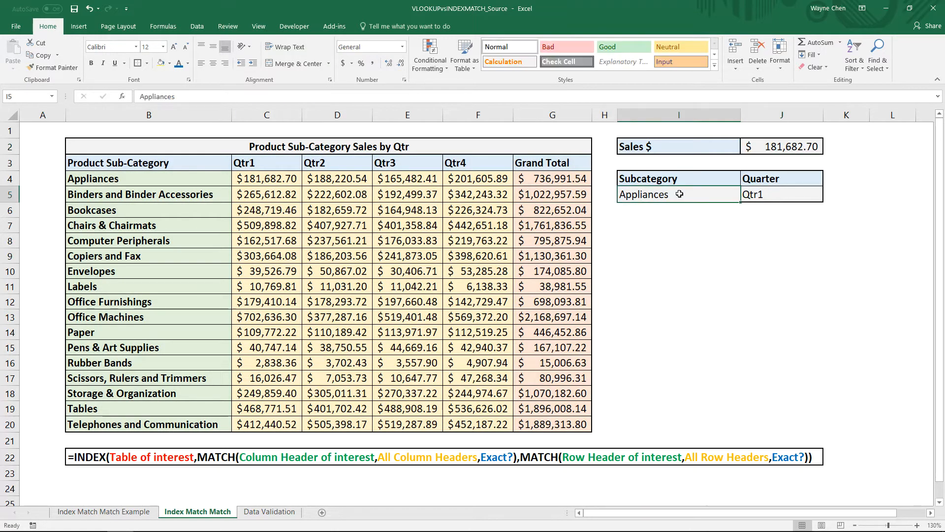
pyautogui.click(774, 192)
pyautogui.click(239, 176)
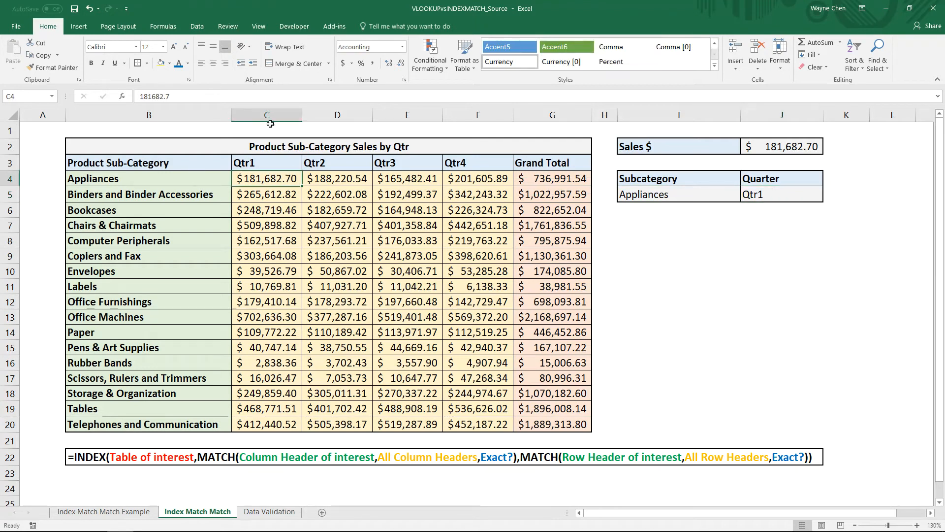
# Step: Try Bookcases as the subcategory by copying it from the table into I5, and undo the paste
pyautogui.click(114, 217)
pyautogui.hotkey('ctrl', 'c')
pyautogui.click(678, 199)
pyautogui.hotkey('ctrl', 'v')
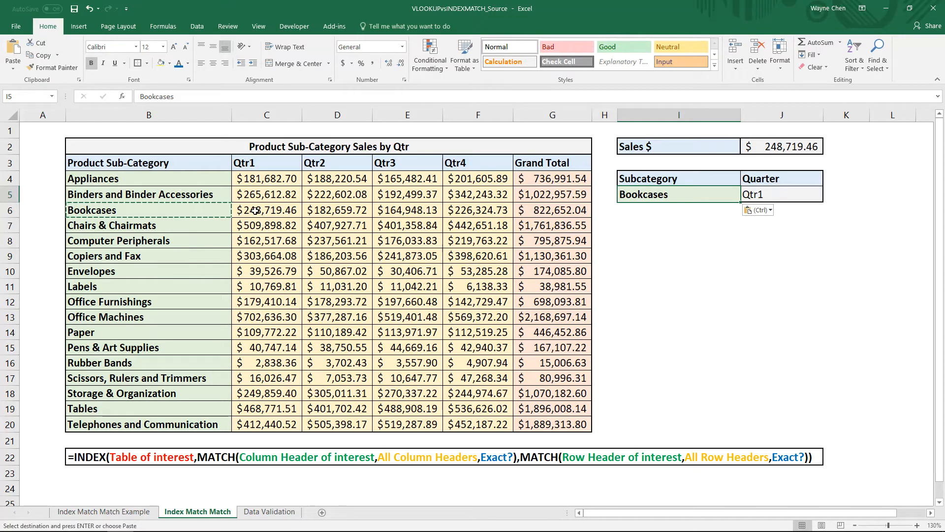
pyautogui.hotkey('ctrl', 'z')
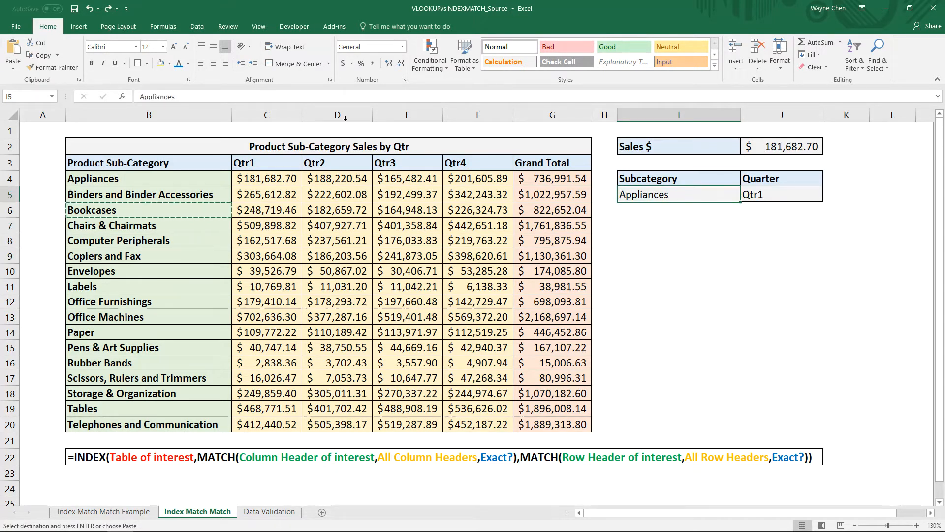
# Step: Review the product subcategory list and the quarter list on the Data Validation sheet
pyautogui.click(193, 28)
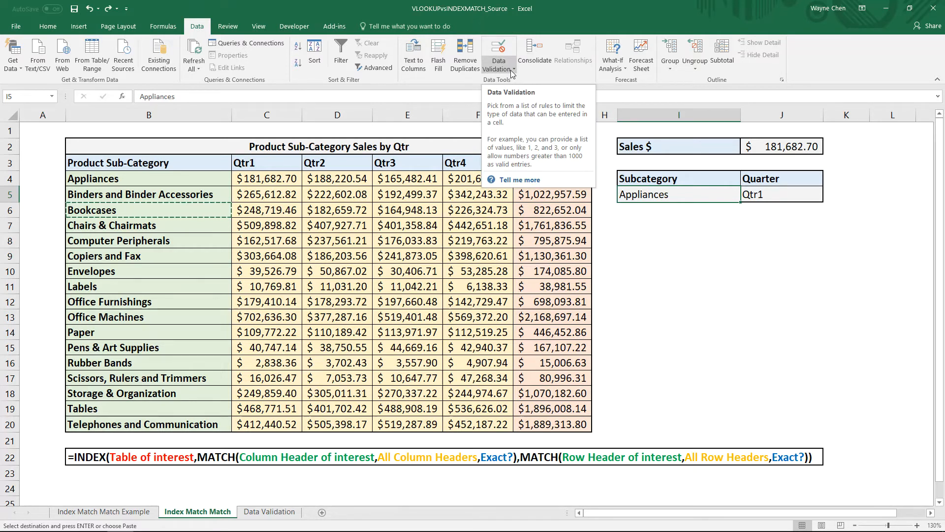
pyautogui.click(271, 512)
pyautogui.moveTo(155, 150); pyautogui.dragTo(154, 443)
pyautogui.moveTo(333, 150); pyautogui.dragTo(338, 227)
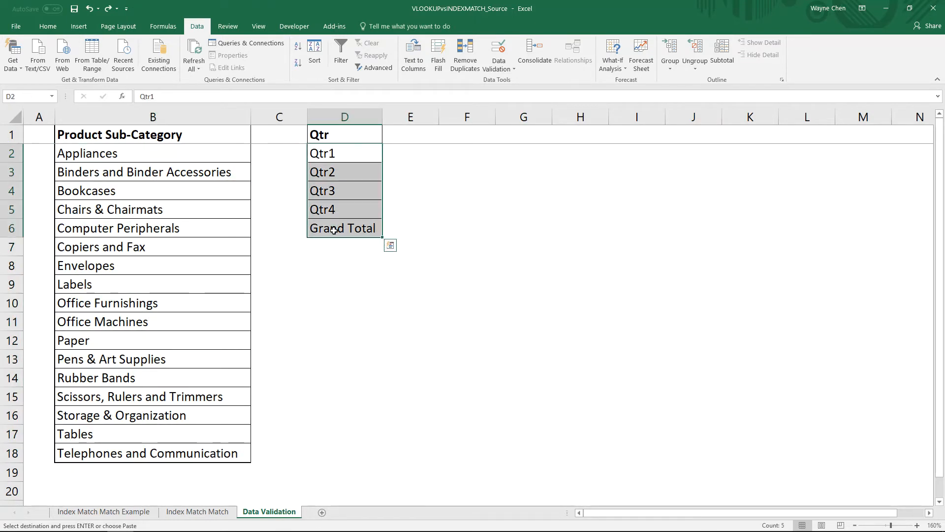
pyautogui.click(197, 511)
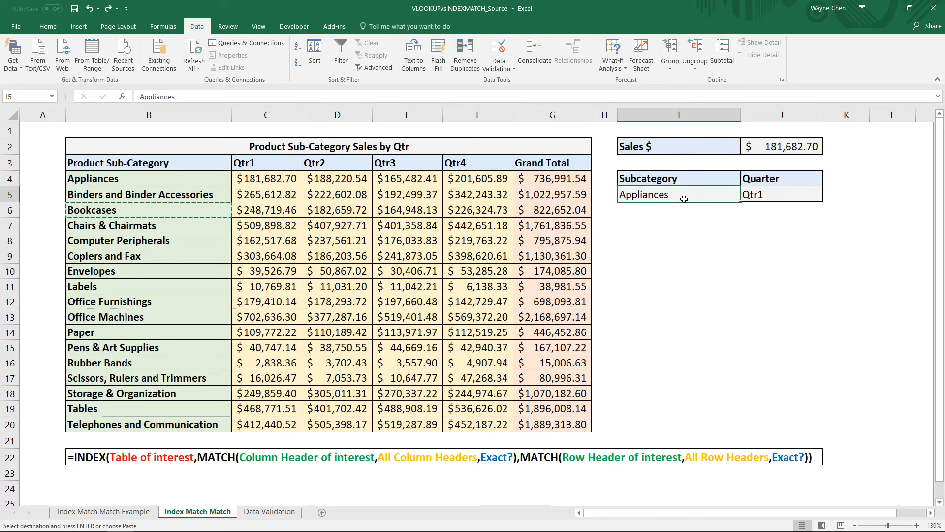
# Step: Add List data validation to subcategory cell I5 with the source ='Data Validation'!$B$2:$B$18
pyautogui.scroll(1, 660, 203)
pyautogui.click(513, 69)
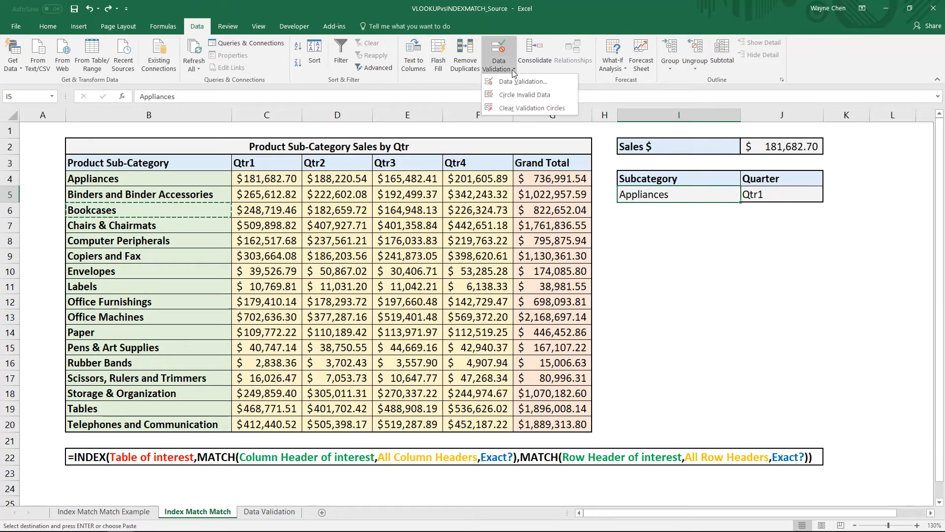
pyautogui.click(518, 81)
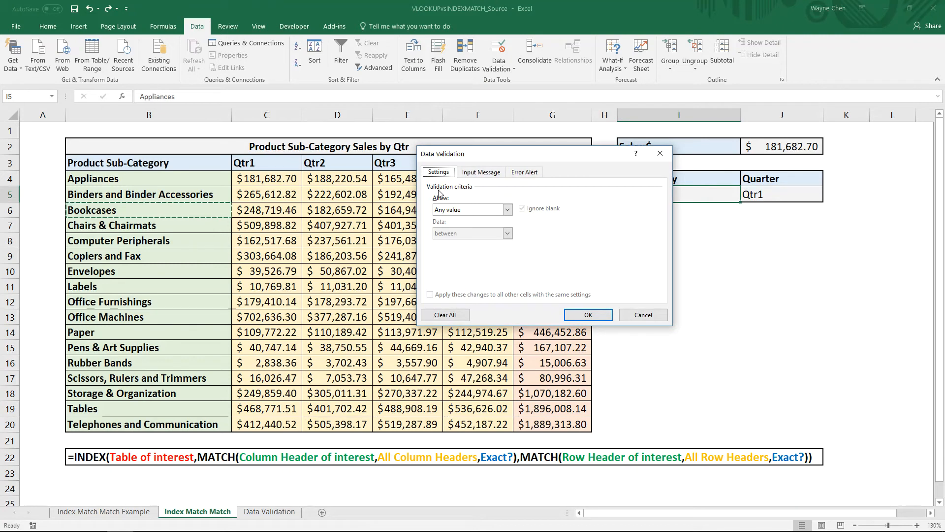
pyautogui.click(507, 209)
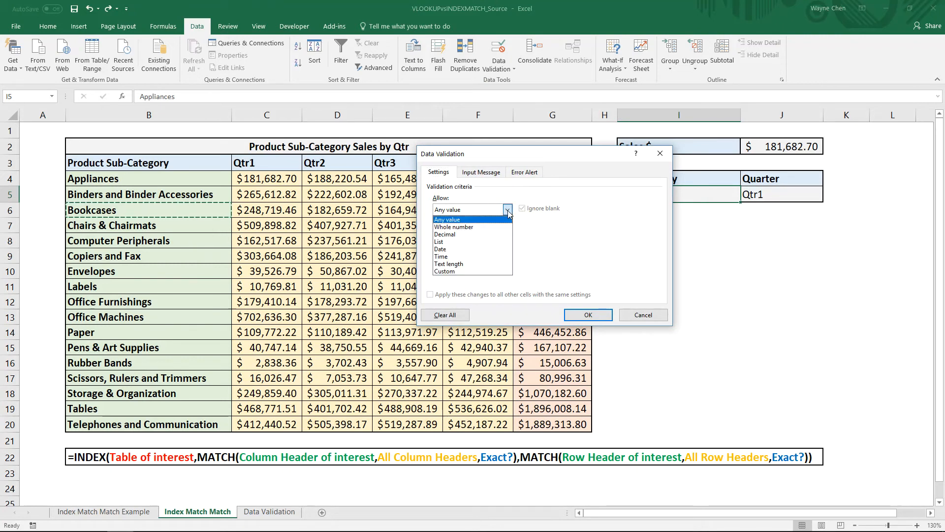
pyautogui.click(444, 242)
pyautogui.click(503, 258)
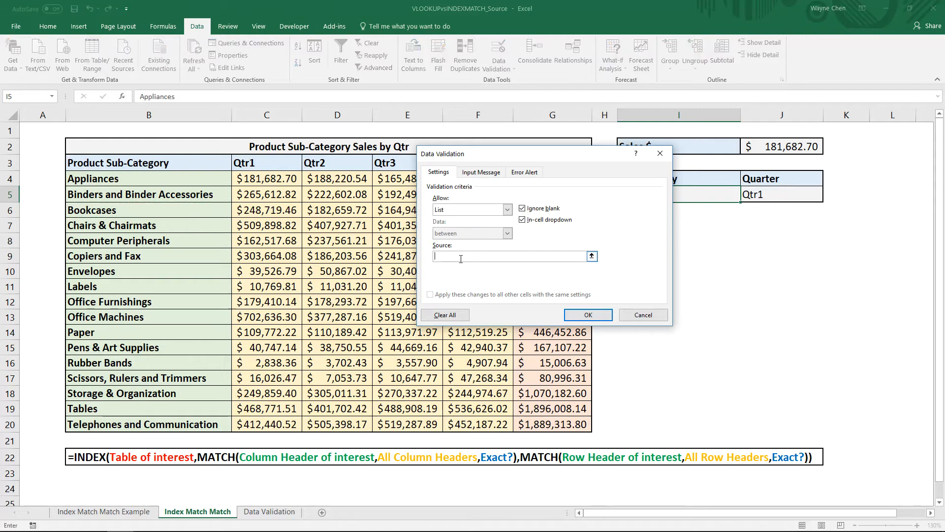
pyautogui.click(593, 257)
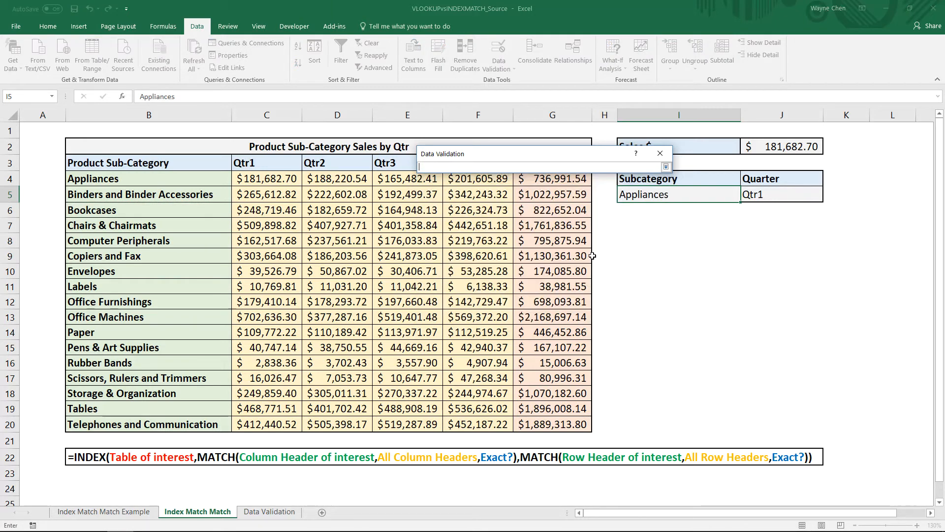
pyautogui.click(269, 512)
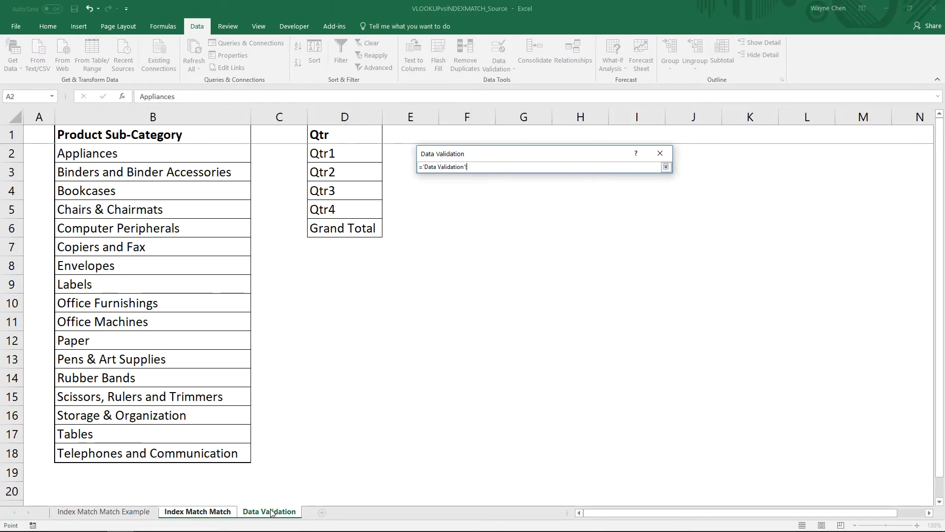
pyautogui.moveTo(135, 154); pyautogui.dragTo(127, 451)
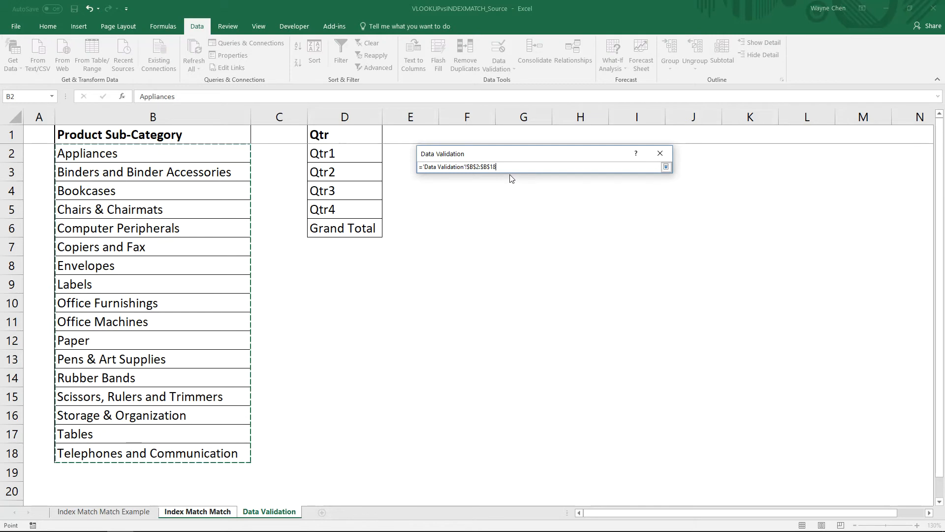
pyautogui.press('Return')
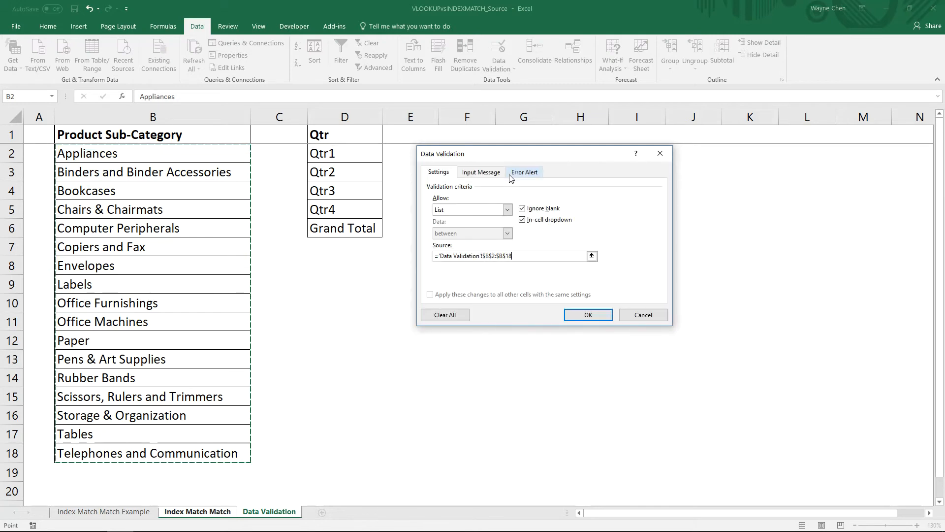
pyautogui.click(581, 312)
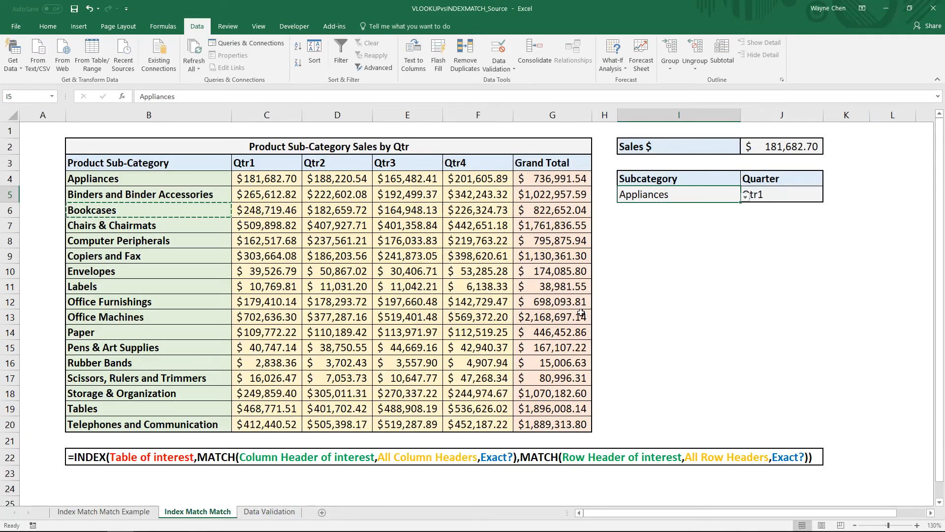
# Step: Browse the choices offered by the subcategory dropdown in I5
pyautogui.click(746, 197)
pyautogui.moveTo(742, 230)
pyautogui.mouseDown()
pyautogui.moveTo(742, 275)
pyautogui.moveTo(742, 228)
pyautogui.mouseUp()
pyautogui.click(759, 224)
# Step: Add List data validation to quarter cell J5 with the source ='Data Validation'!$D$2:$D$6
pyautogui.click(770, 193)
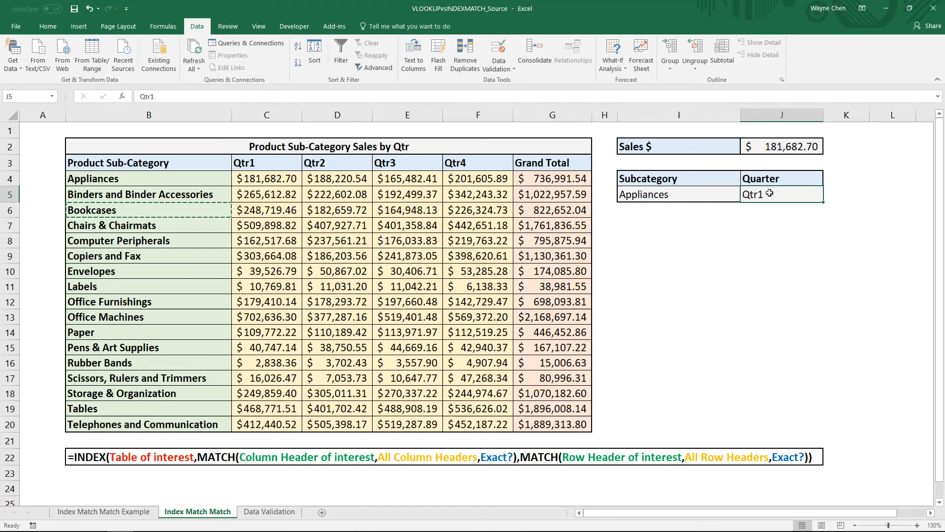
pyautogui.click(507, 73)
pyautogui.click(511, 82)
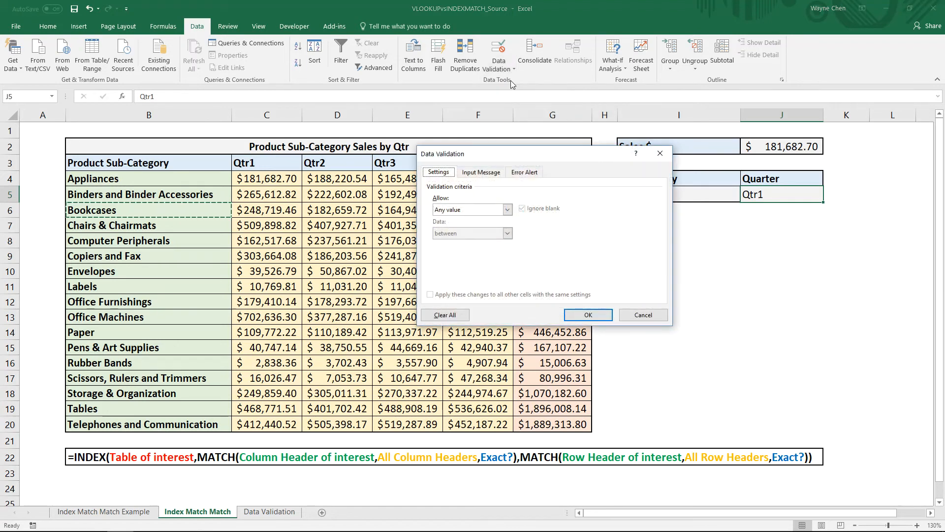
pyautogui.click(507, 209)
pyautogui.click(472, 241)
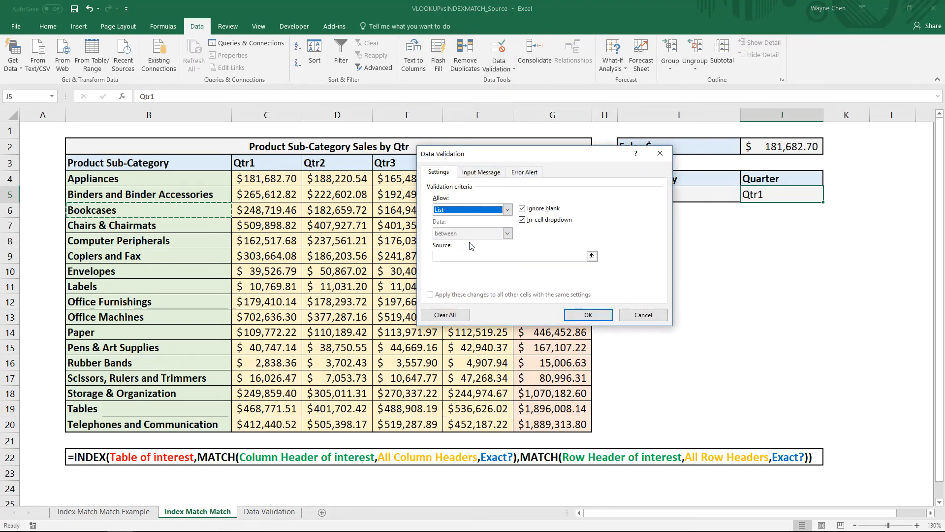
pyautogui.click(592, 256)
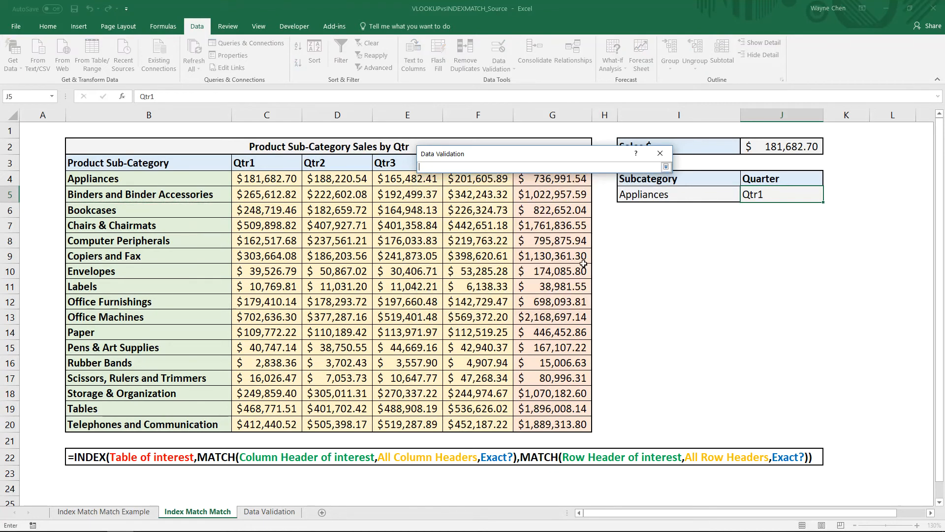
pyautogui.click(269, 512)
pyautogui.moveTo(338, 155); pyautogui.dragTo(340, 228)
pyautogui.press('Return')
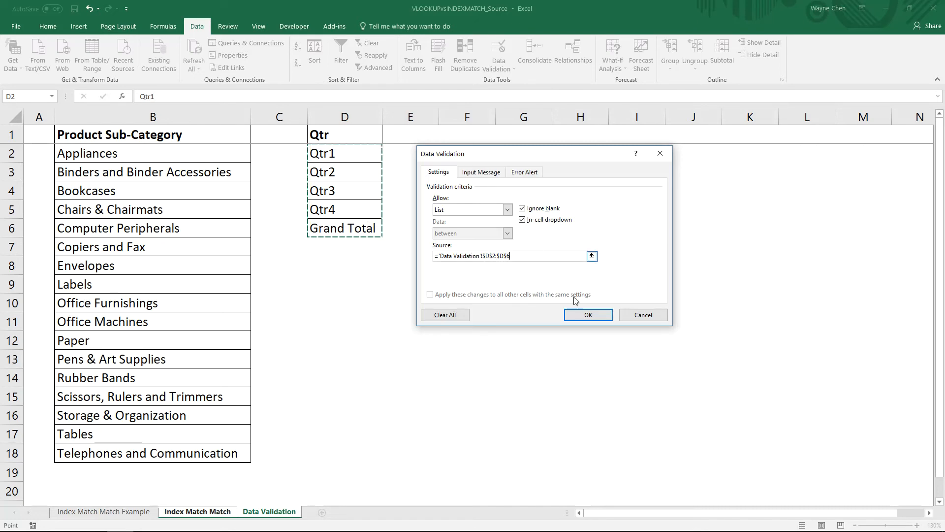
pyautogui.click(591, 315)
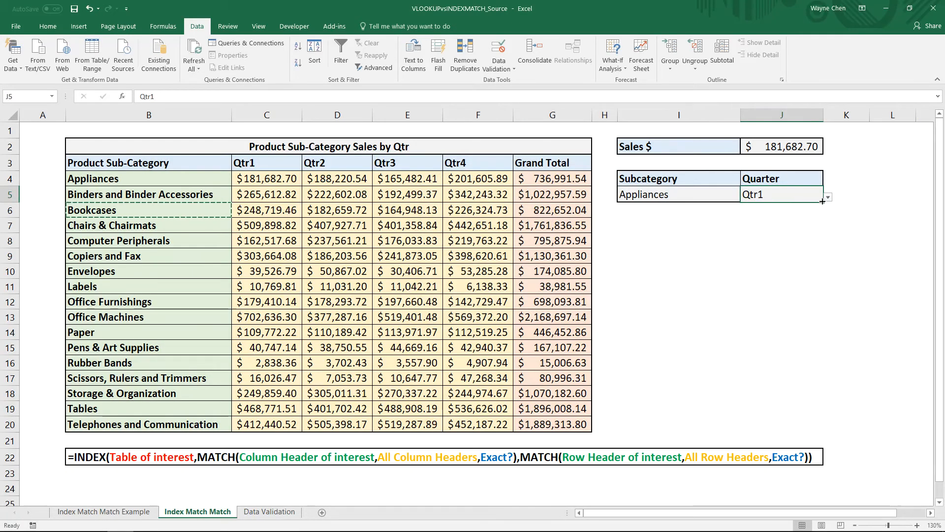
# Step: Hide the Data Validation sheet
pyautogui.rightClick(270, 511)
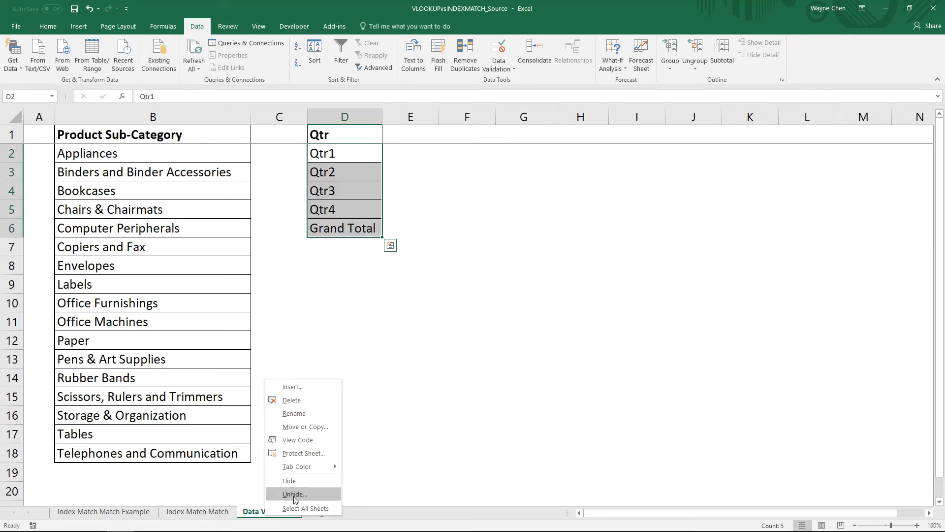
pyautogui.click(295, 481)
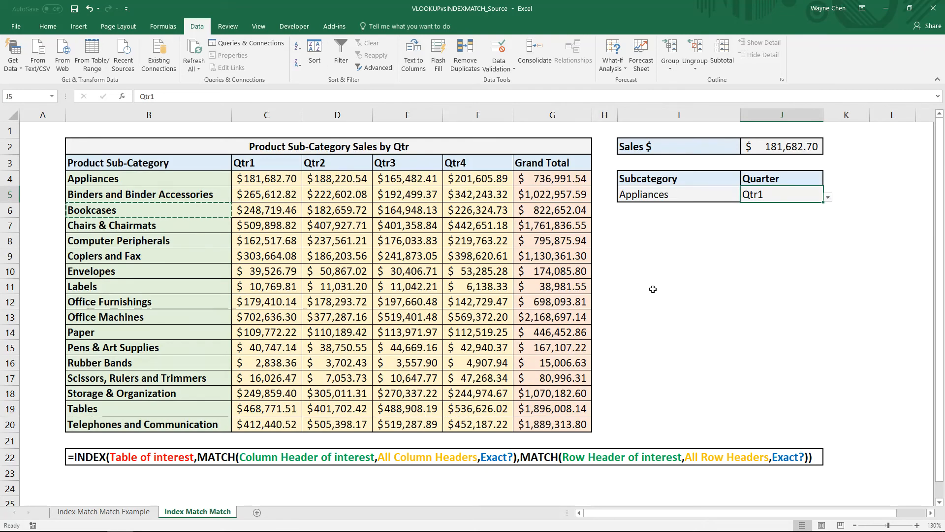
pyautogui.click(703, 240)
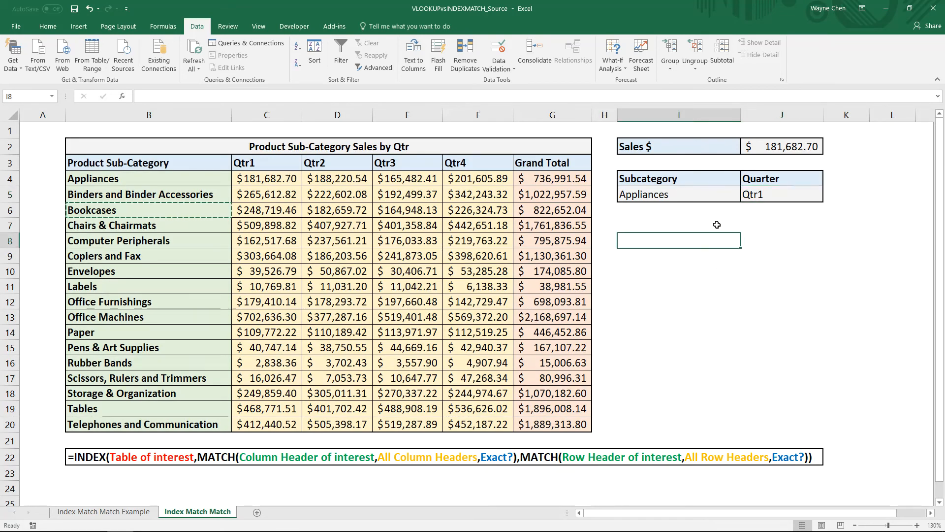
# Step: Choose Paper as the subcategory in I5 and Grand Total as the quarter in J5 from their dropdown lists
pyautogui.click(675, 195)
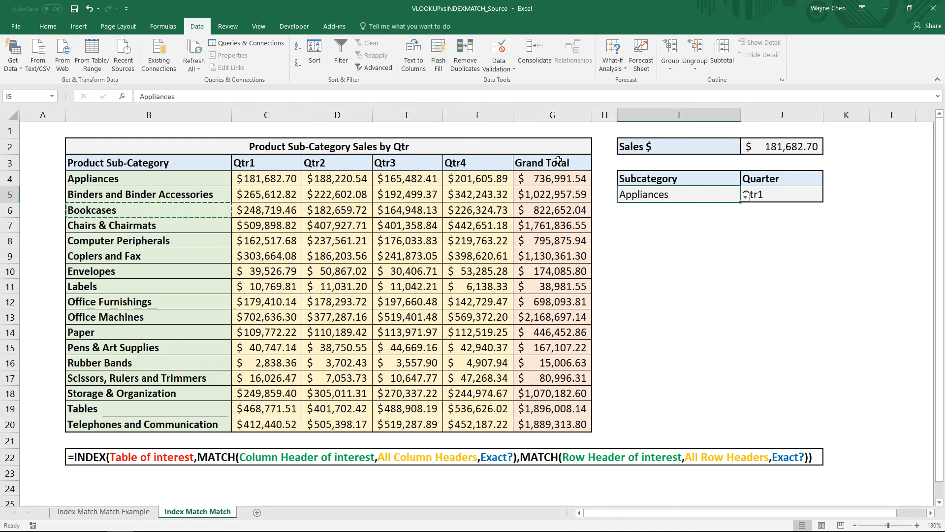
pyautogui.click(542, 335)
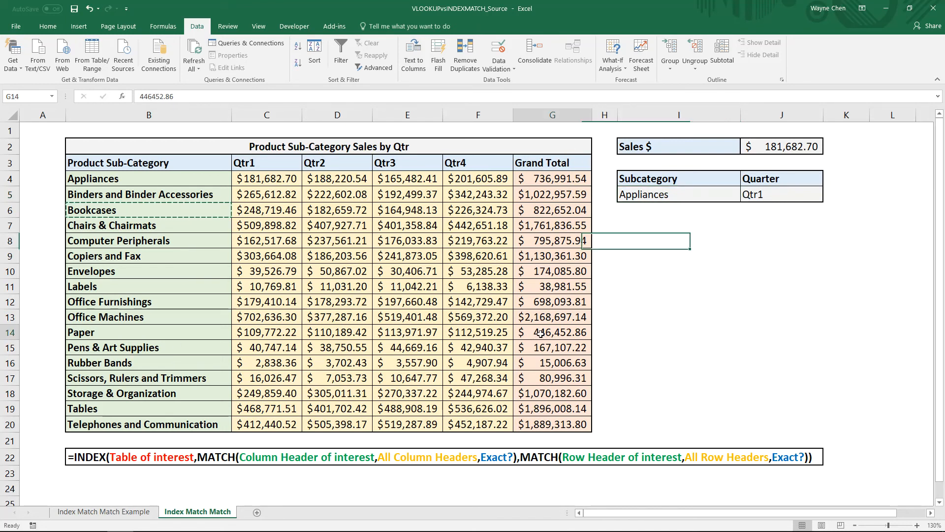
pyautogui.click(738, 197)
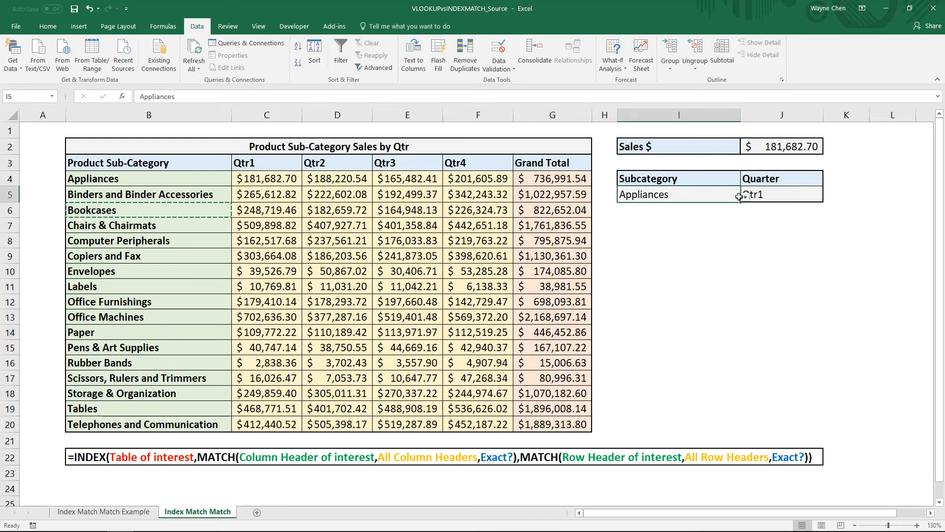
pyautogui.click(746, 197)
pyautogui.scroll(-6, 736, 226)
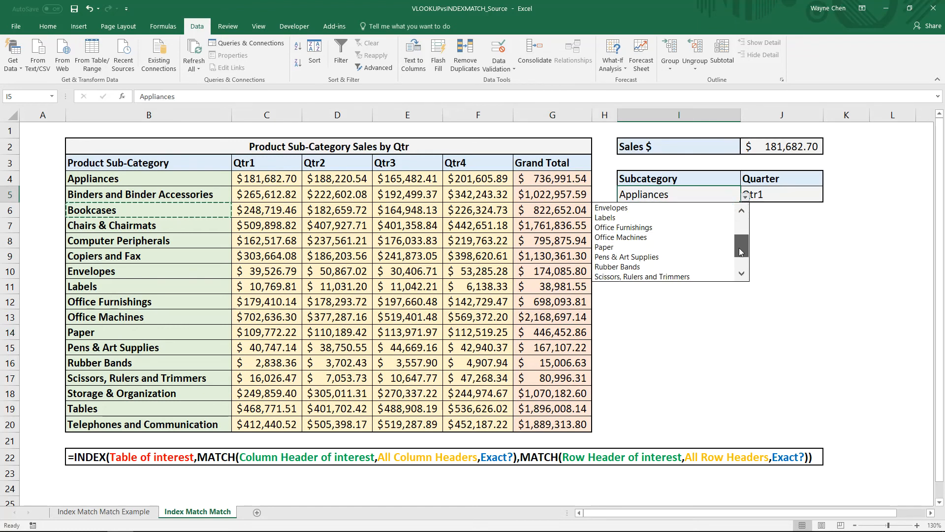
pyautogui.click(629, 247)
pyautogui.click(811, 195)
pyautogui.click(829, 199)
pyautogui.click(773, 243)
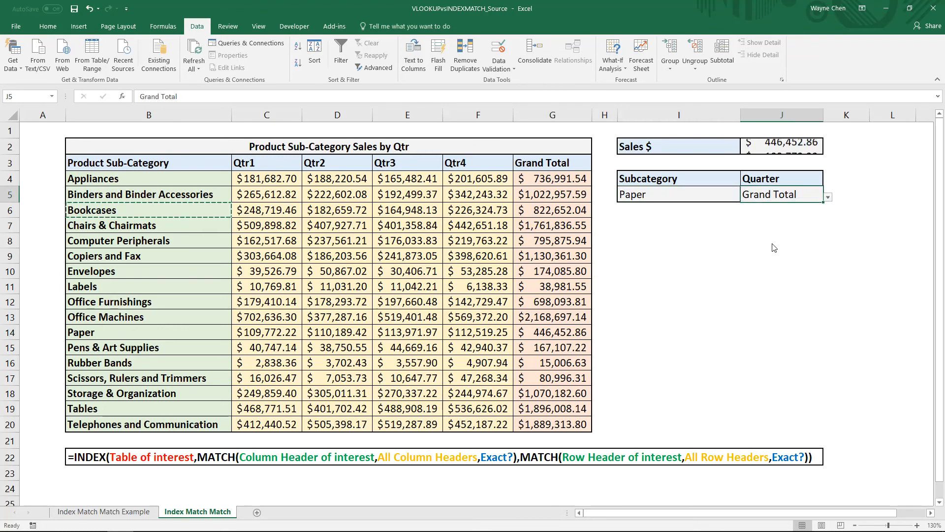
# Step: Examine the Sales $ formula and result in J2 alongside the criteria selected in I5:J5
pyautogui.click(783, 149)
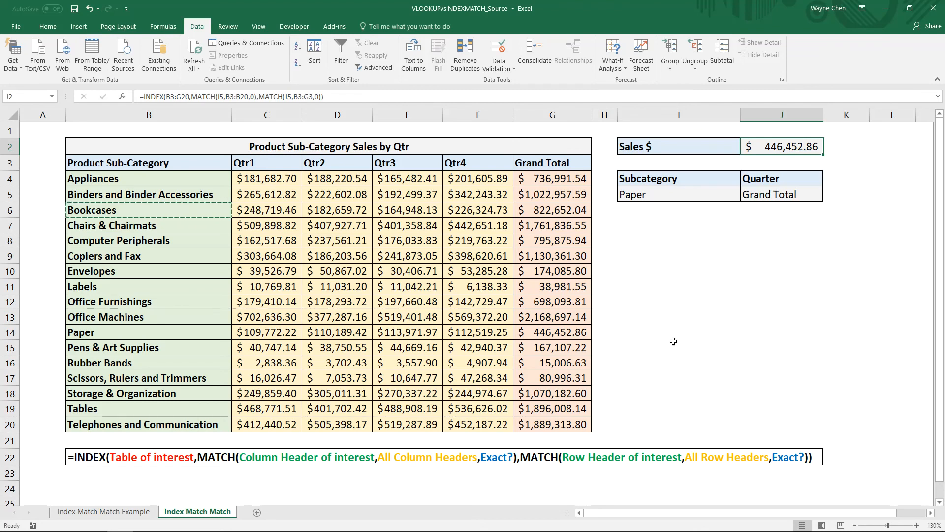
pyautogui.moveTo(660, 198); pyautogui.dragTo(771, 201)
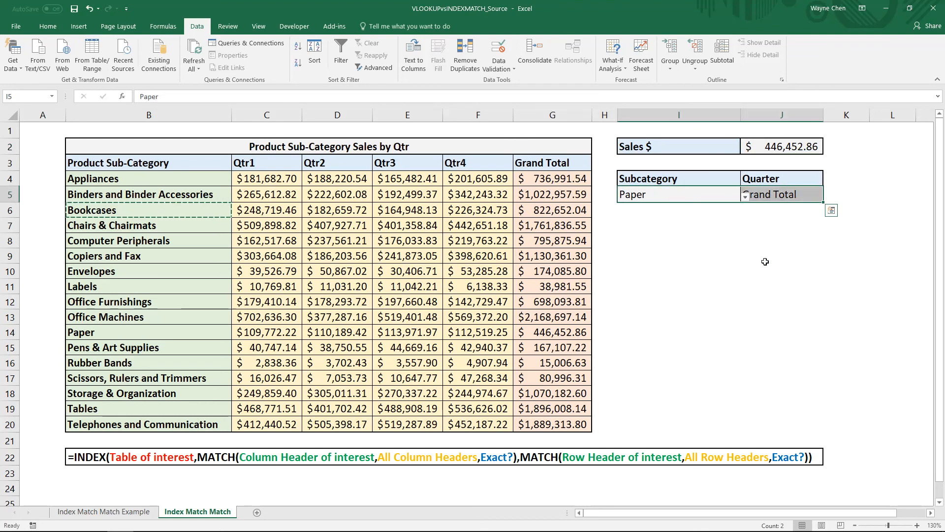
pyautogui.click(699, 270)
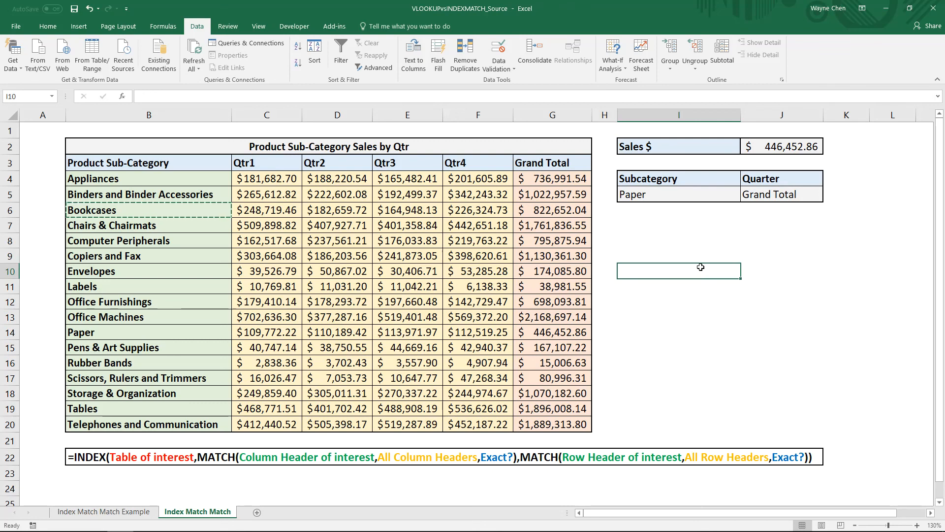
pyautogui.moveTo(156, 528)
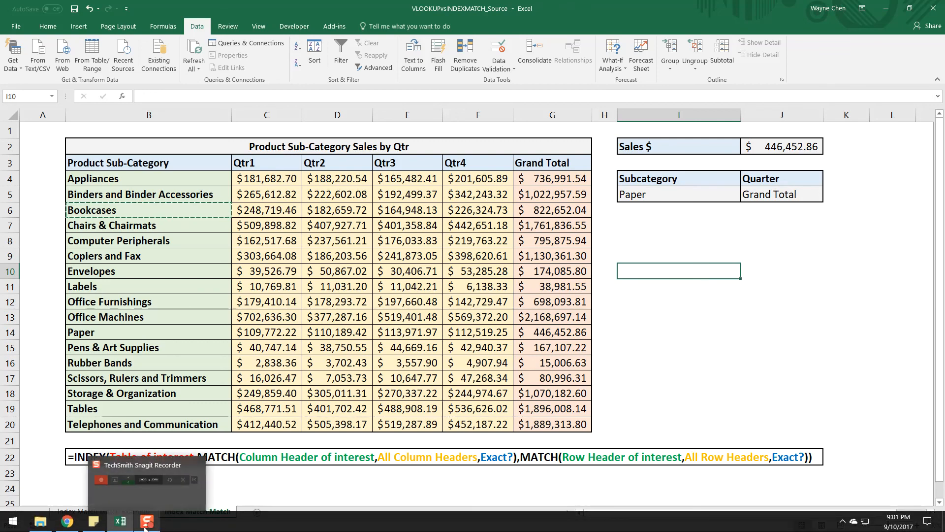